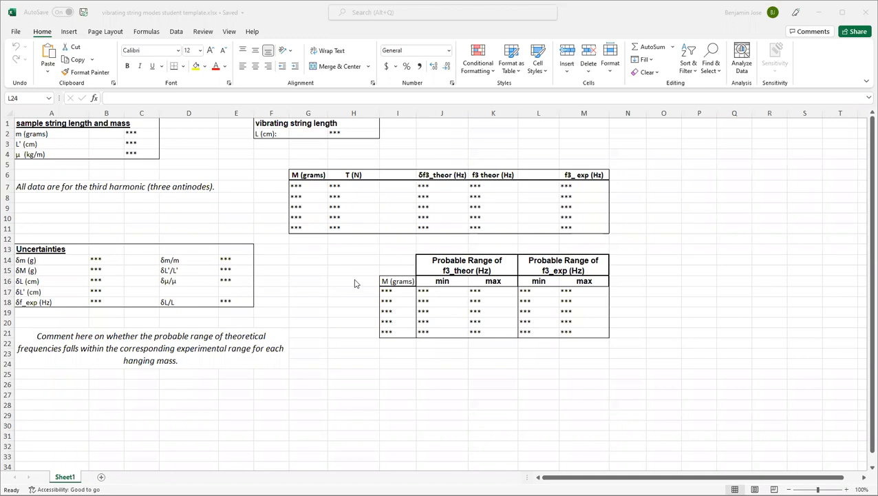
Examine the template's input cells for sample string mass, length and linear density, vibrating string length, theoretical frequency and length uncertainty
click(141, 131)
click(142, 131)
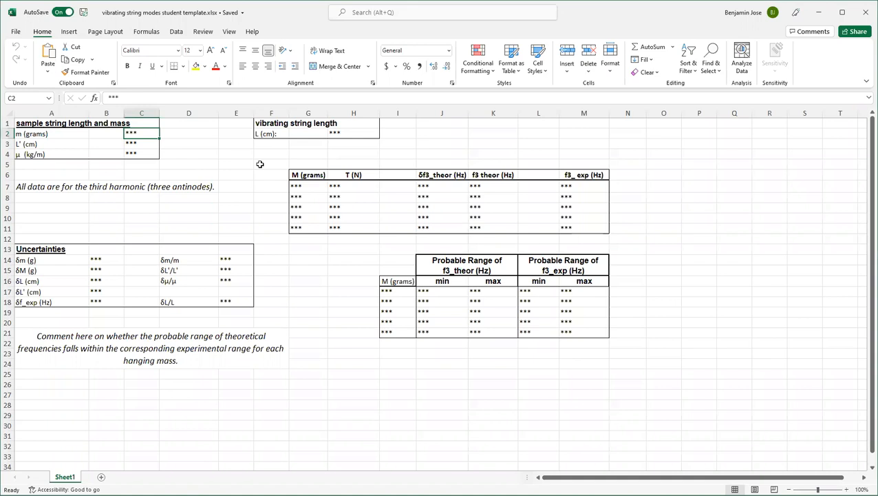
click(473, 185)
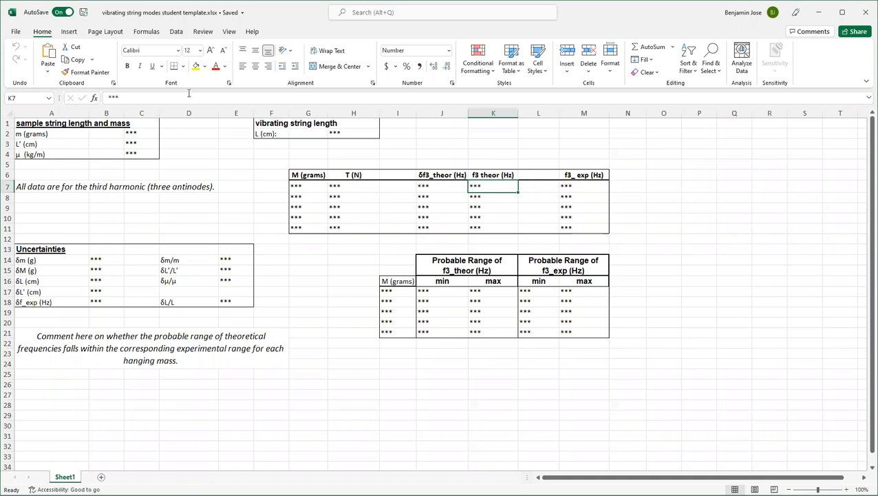
click(133, 134)
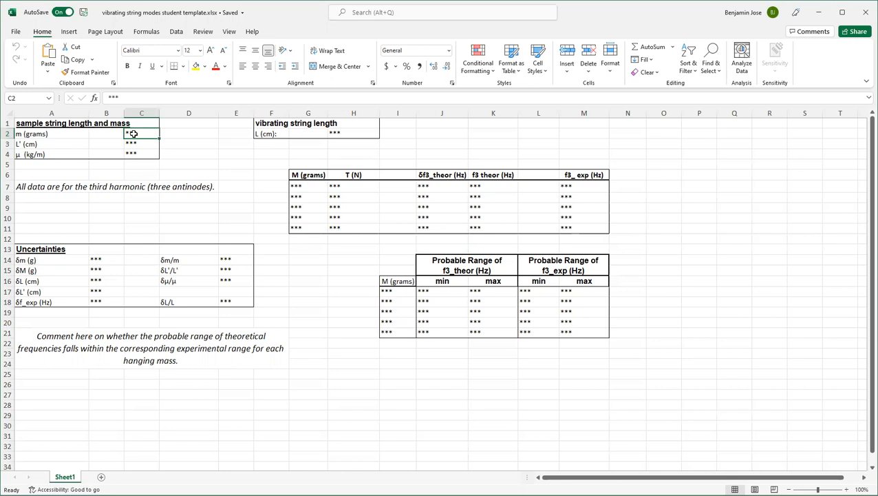
key(Down)
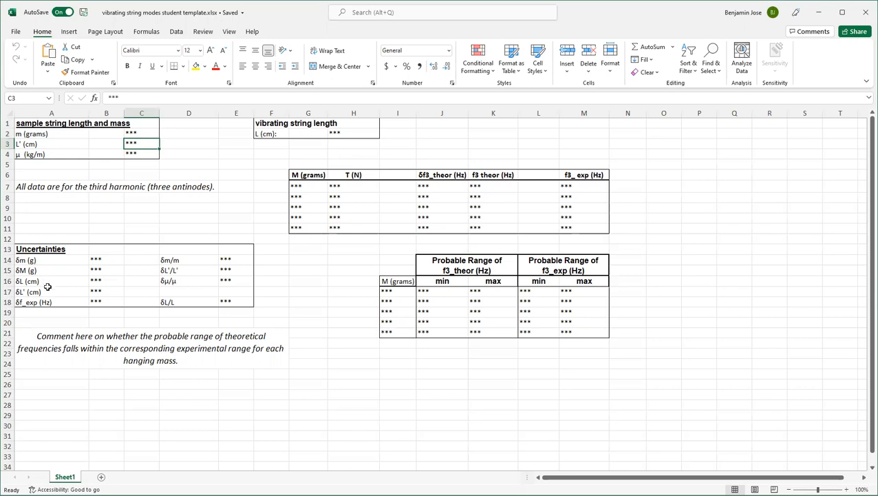
click(95, 282)
click(359, 131)
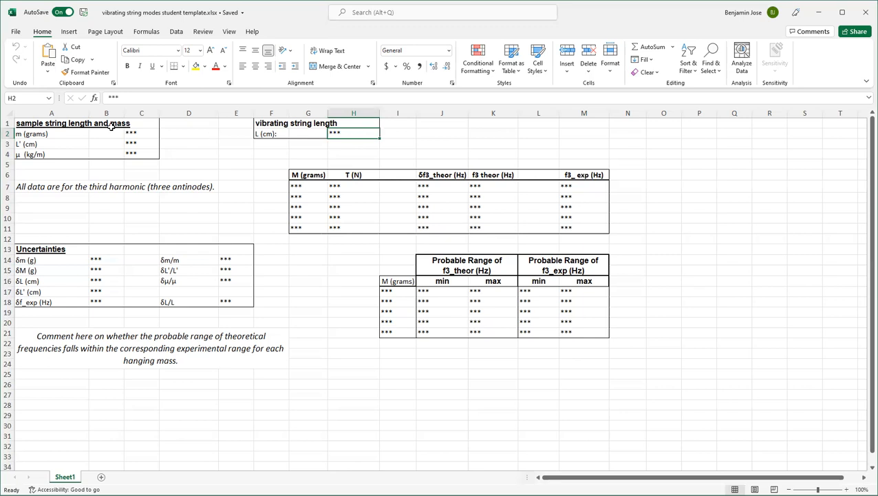
click(132, 132)
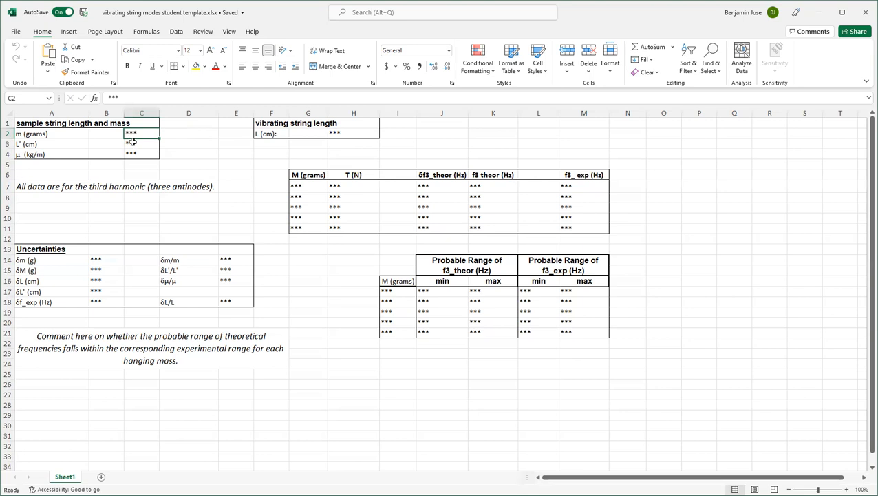
click(131, 145)
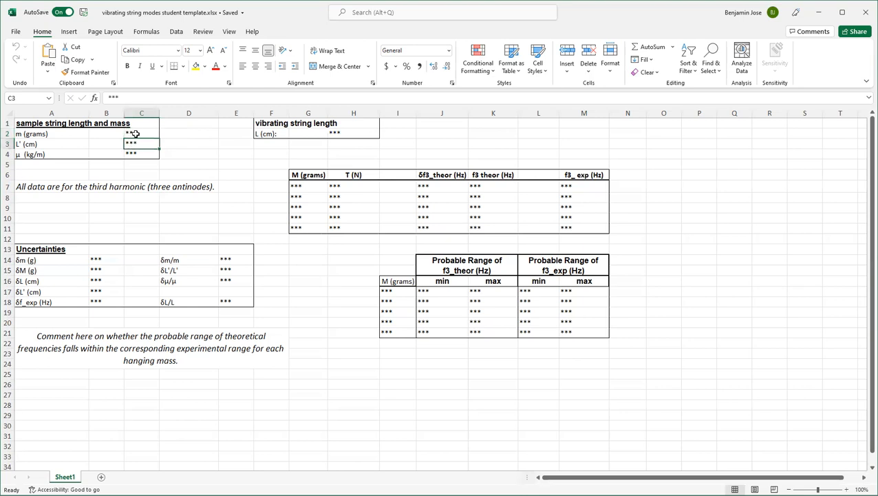
click(141, 155)
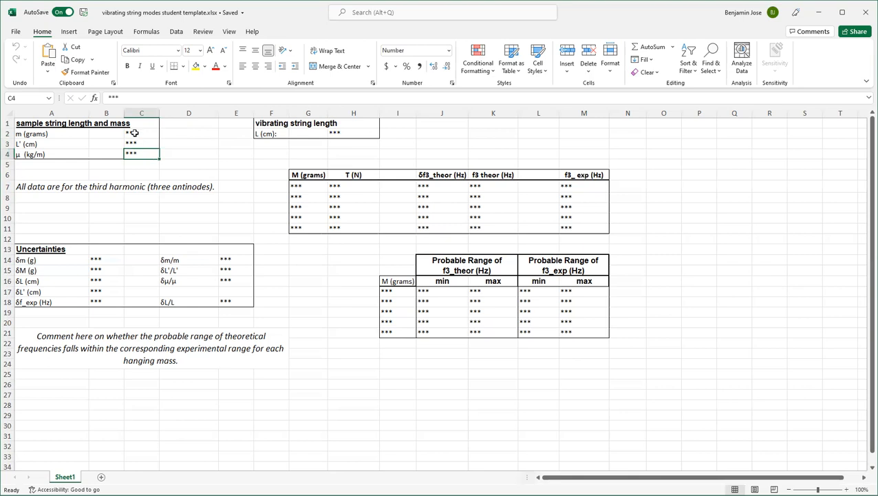
click(134, 133)
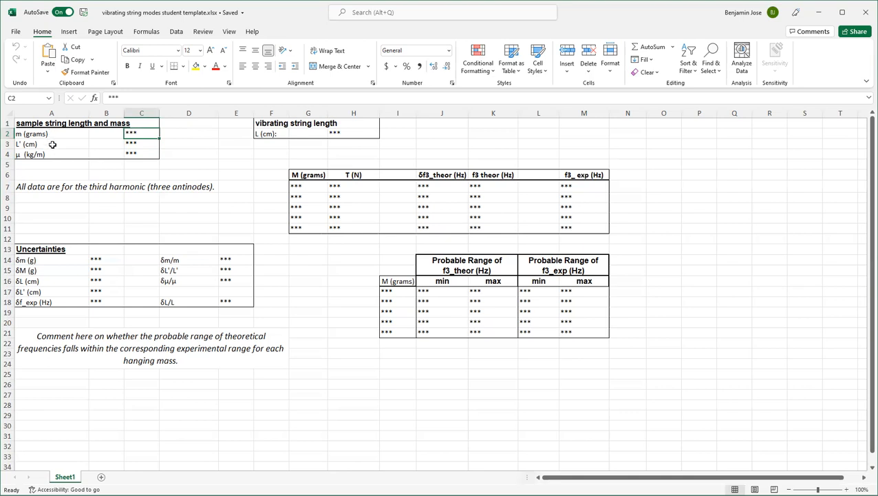
Enter the formula =C2/C3 in C4 to compute the linear density μ from the sample string's mass and length
click(130, 153)
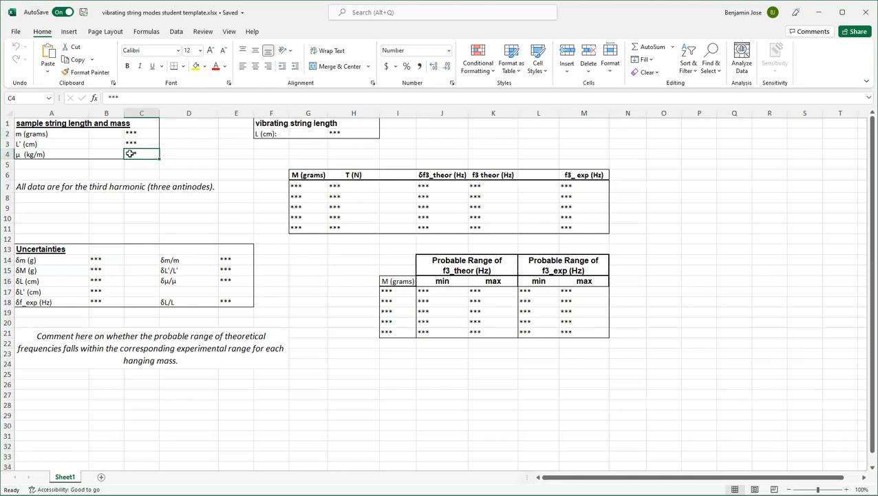
text(=)
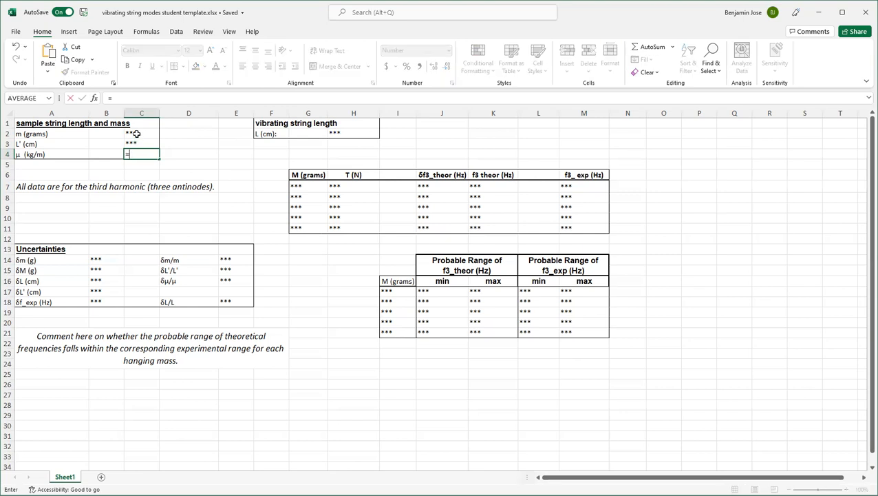
click(137, 131)
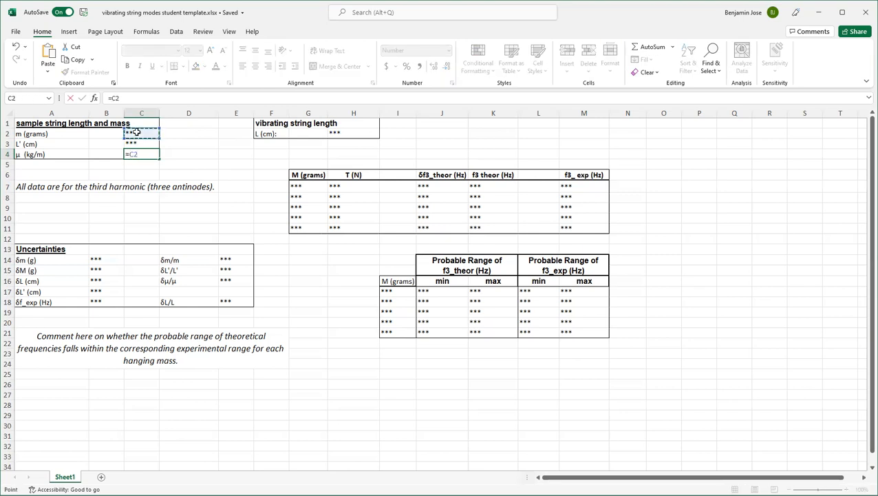
text(/)
click(136, 143)
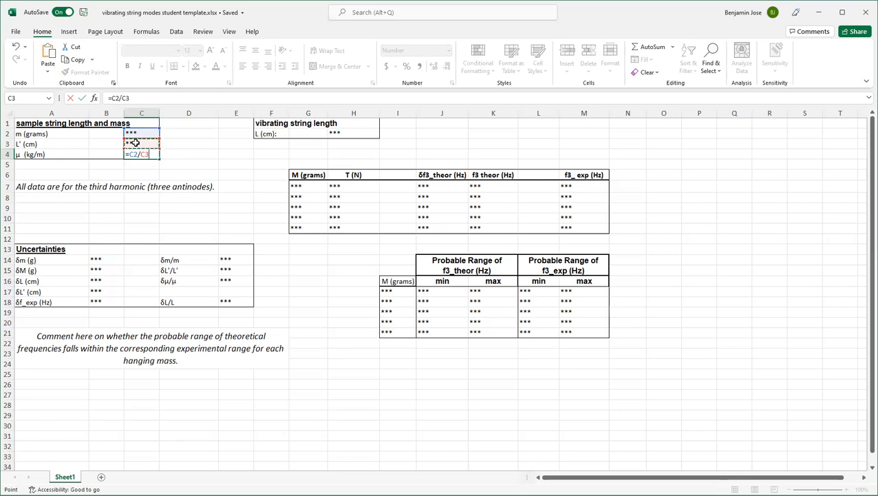
key(Return)
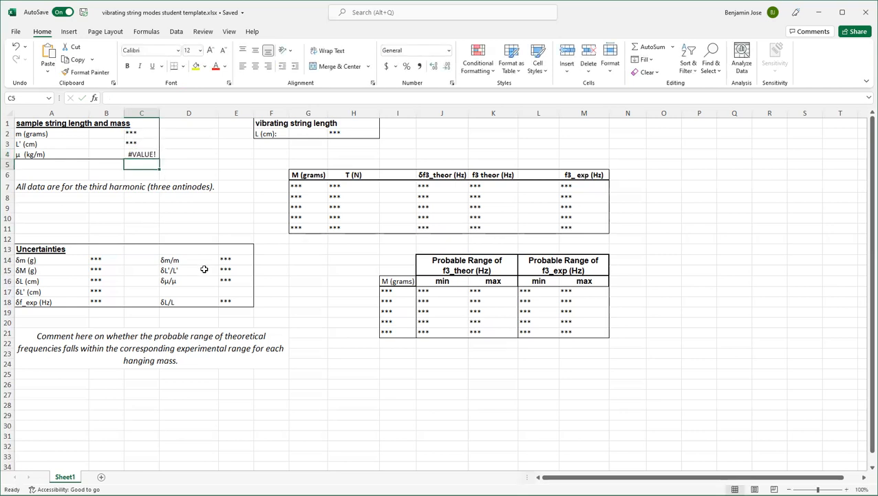
Examine the vibrating string length, the first hanging mass, and the absolute and relative uncertainty cells in rows 14 to 18
click(348, 134)
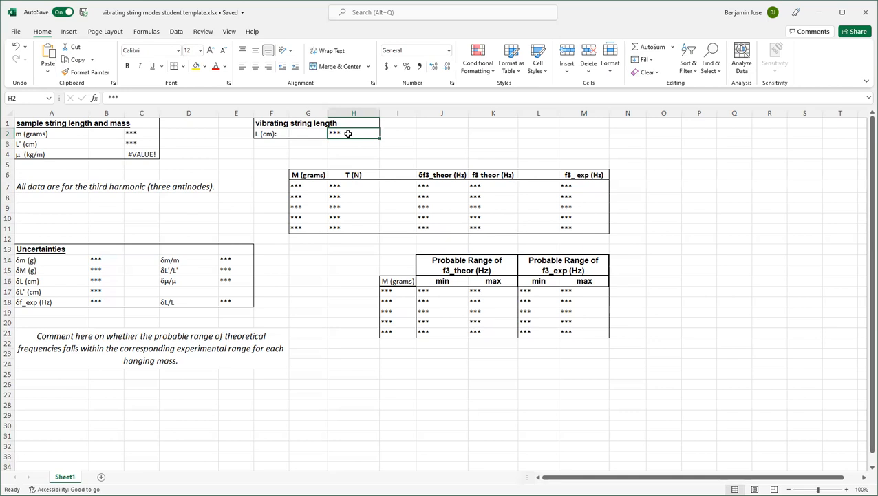
click(143, 258)
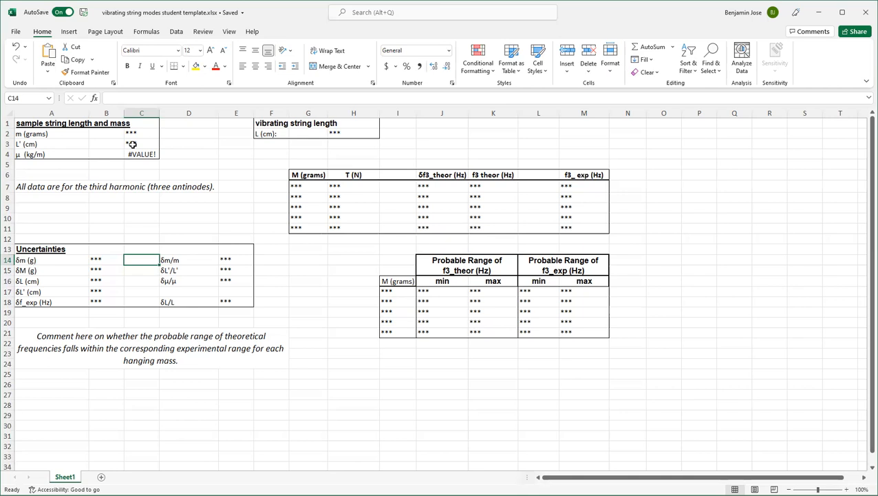
key(Down)
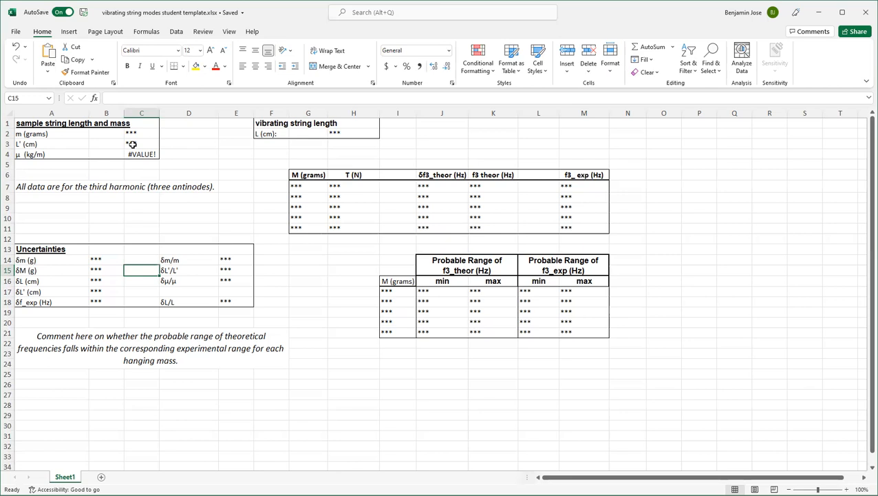
click(310, 183)
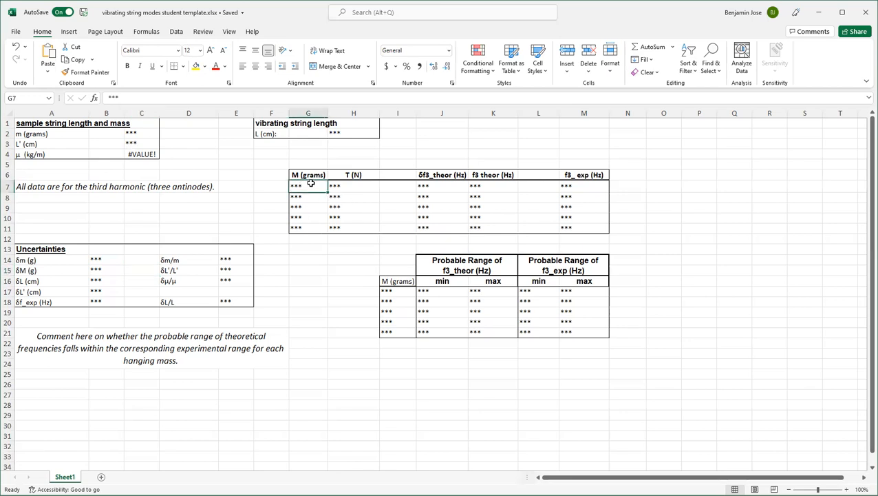
click(137, 262)
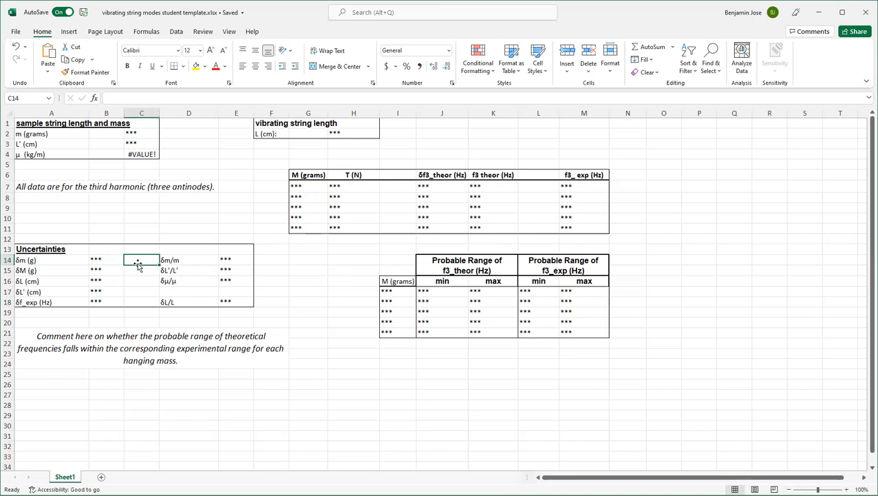
click(137, 270)
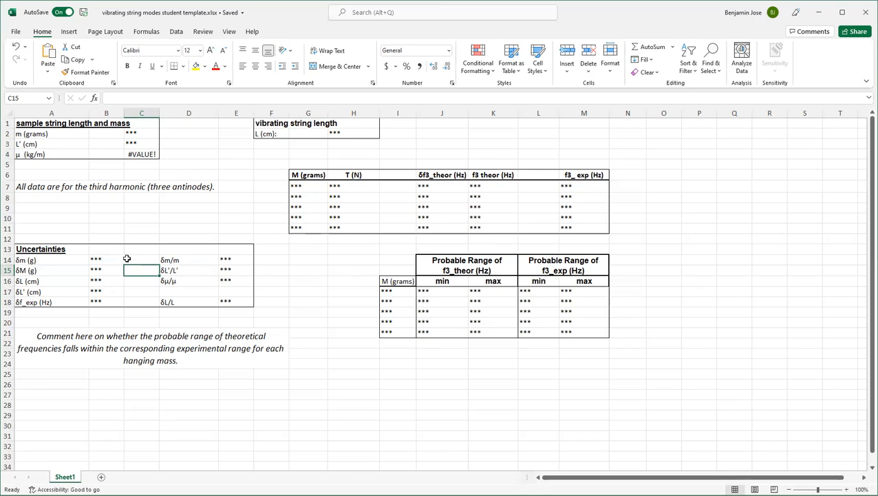
click(134, 279)
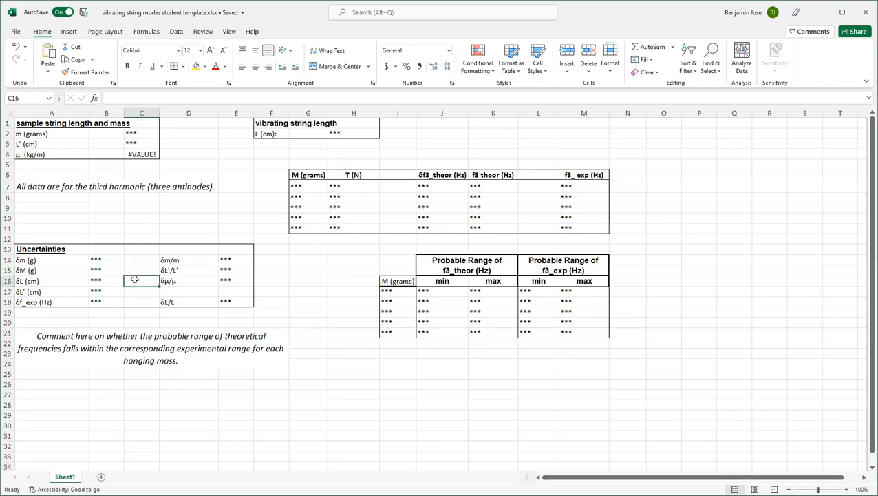
drag(98, 259, 94, 304)
drag(131, 257, 133, 292)
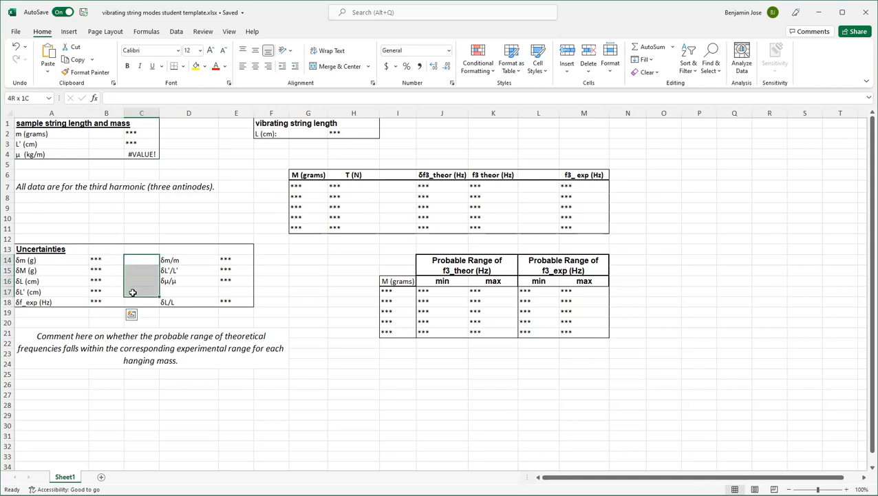
click(95, 278)
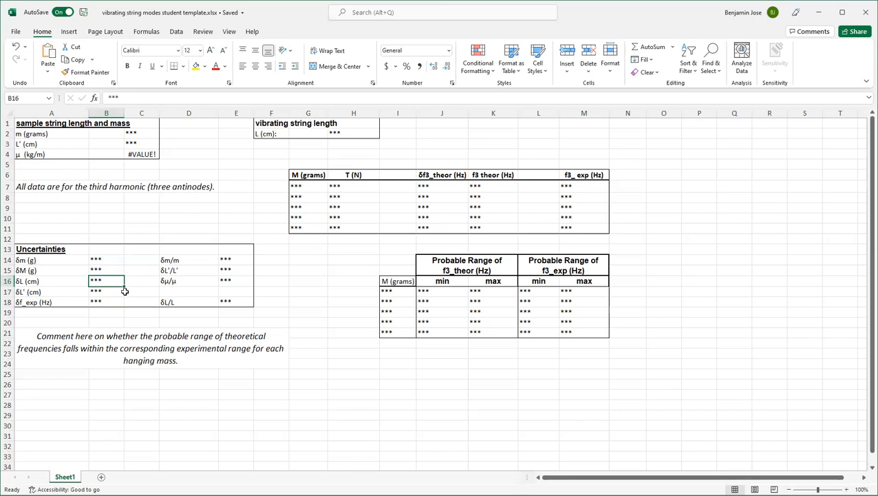
click(118, 292)
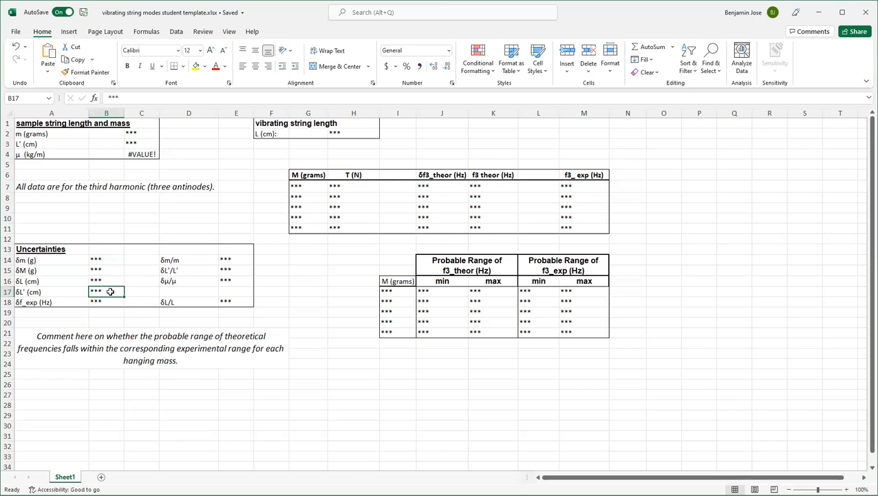
click(95, 302)
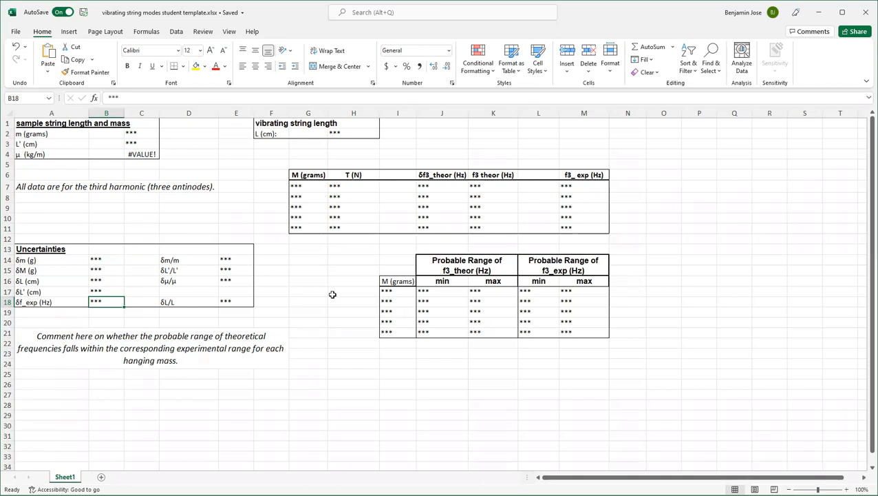
drag(226, 259, 232, 300)
drag(94, 259, 96, 301)
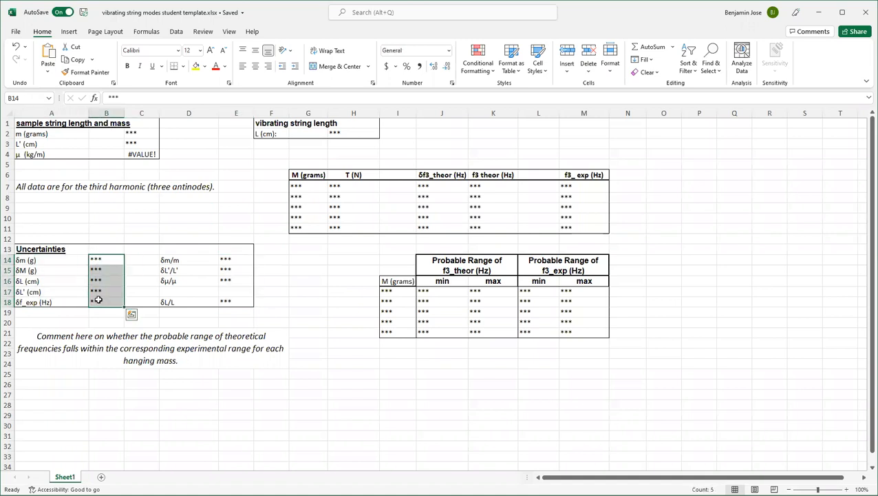
drag(237, 261, 232, 302)
Enter the formula =B14/C2 in E14 to compute the relative mass uncertainty δm/m
click(228, 259)
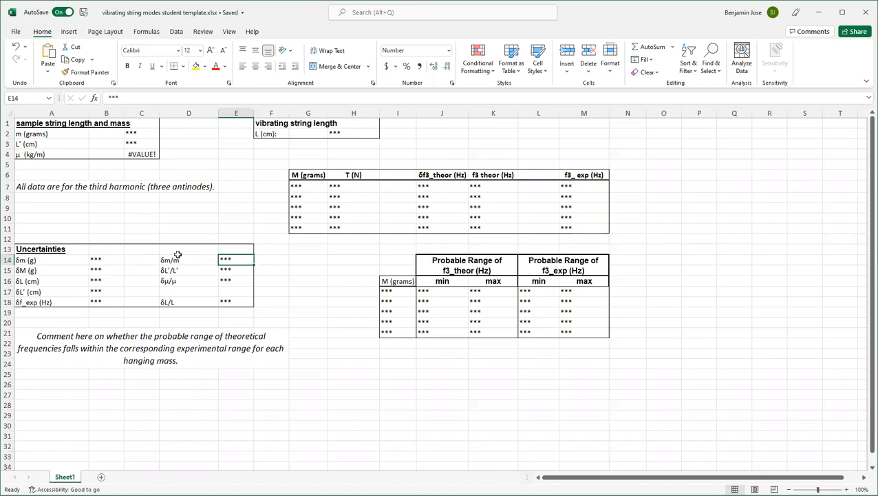
text(=)
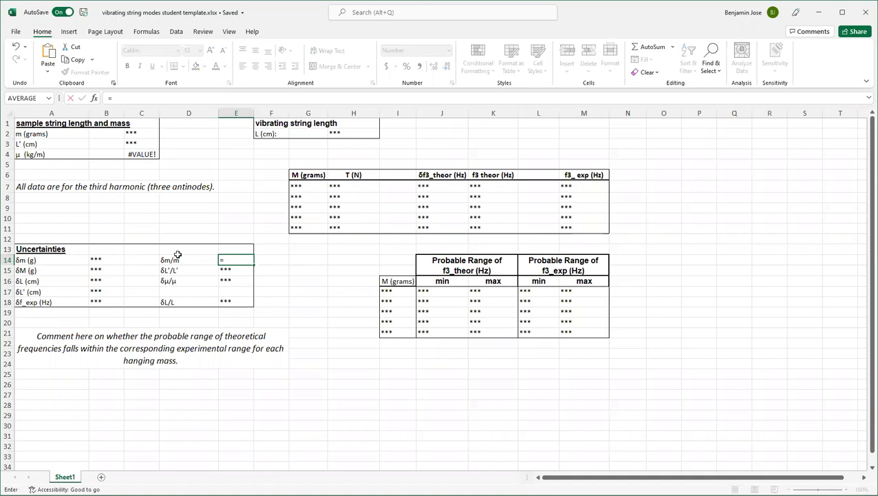
click(141, 131)
text(/)
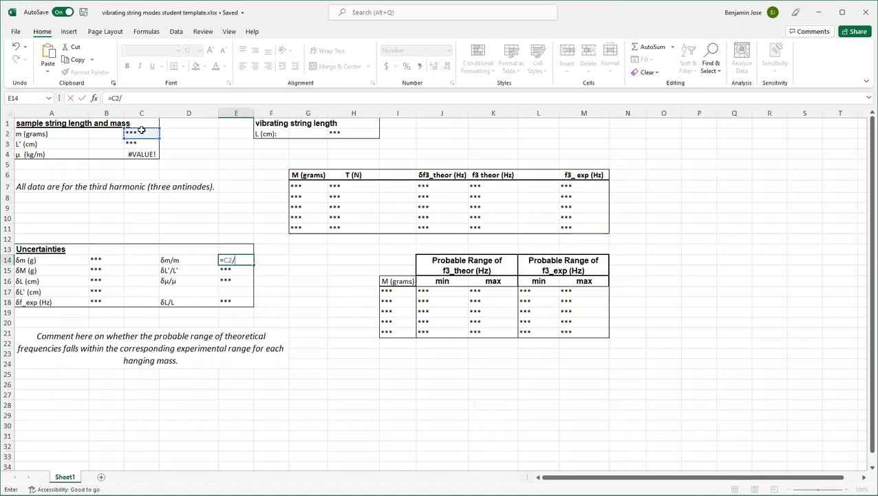
key(BackSpace)
key(BackSpace)
key(BackSpace)
click(93, 259)
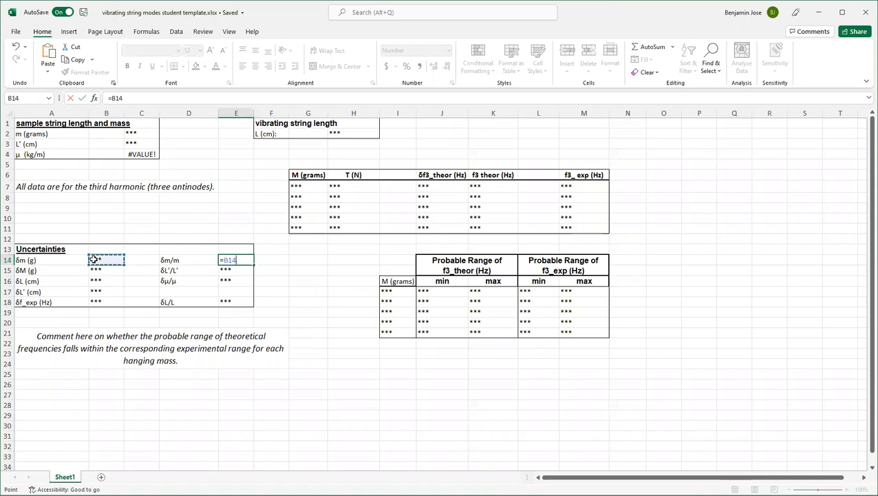
text(/)
click(135, 131)
key(Return)
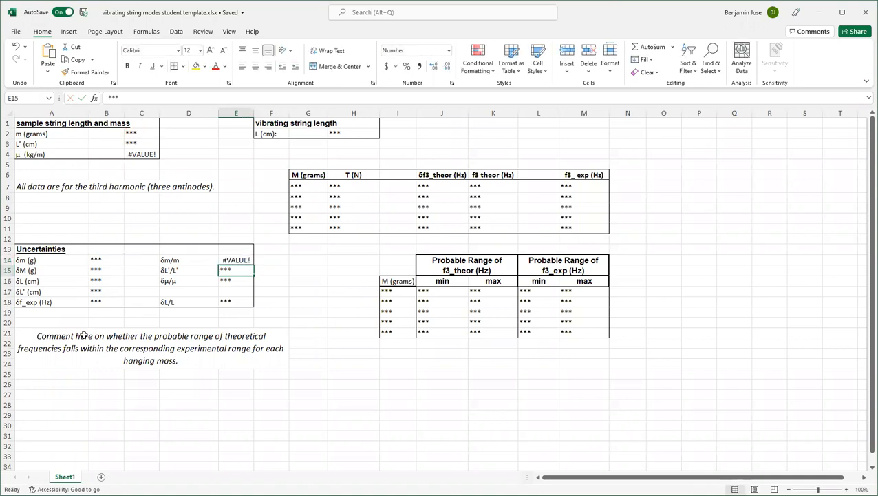
Review the δm/m formula in E14 and the δL'/L' and δμ/μ cells with their labels
click(238, 260)
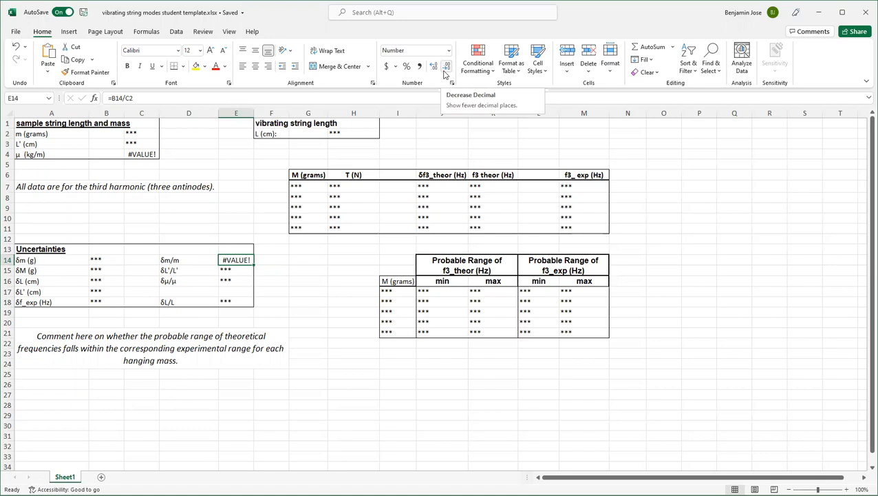
click(238, 271)
click(239, 278)
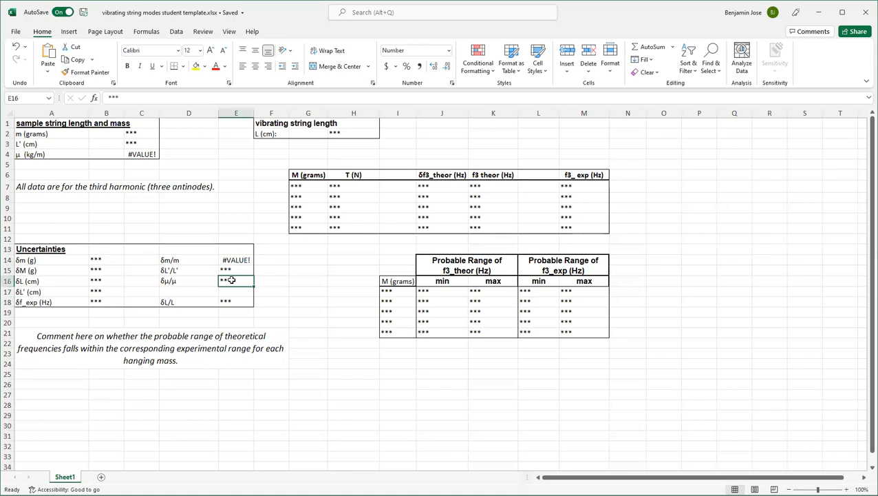
click(169, 260)
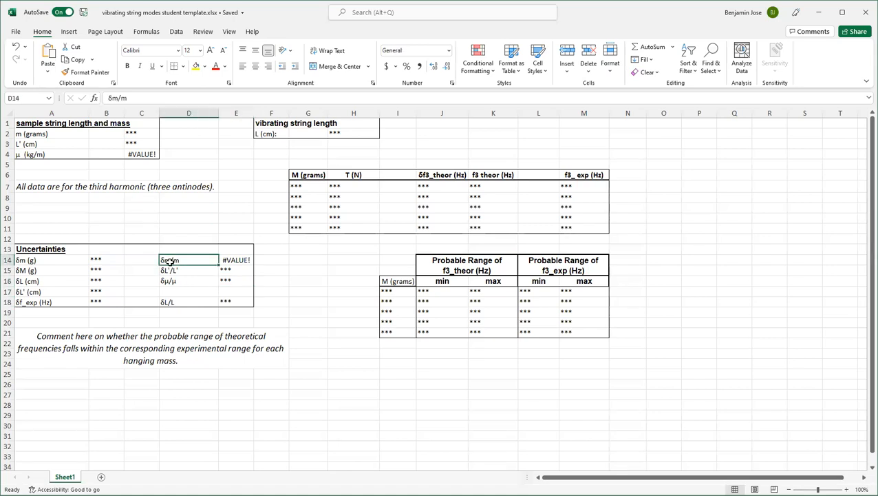
click(170, 272)
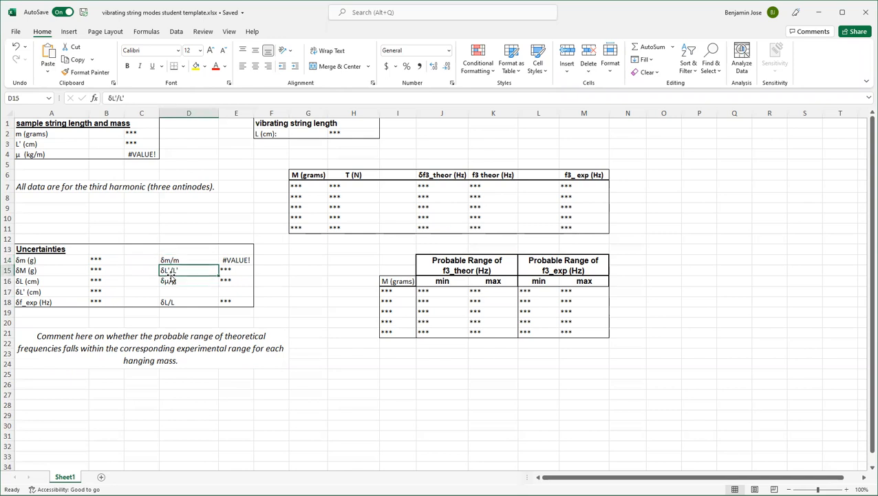
Enter the formula =SQRT(E14^2+E15^2) in E16 to compute the relative linear density uncertainty δμ/μ
click(176, 283)
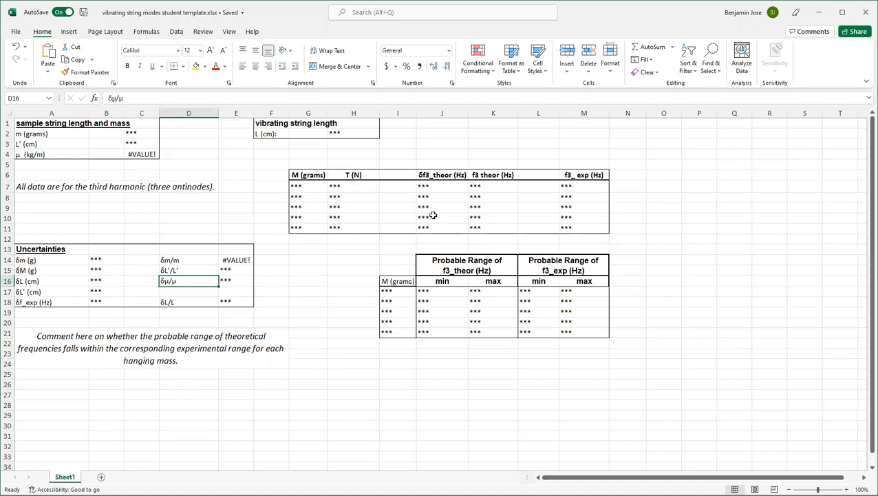
click(243, 285)
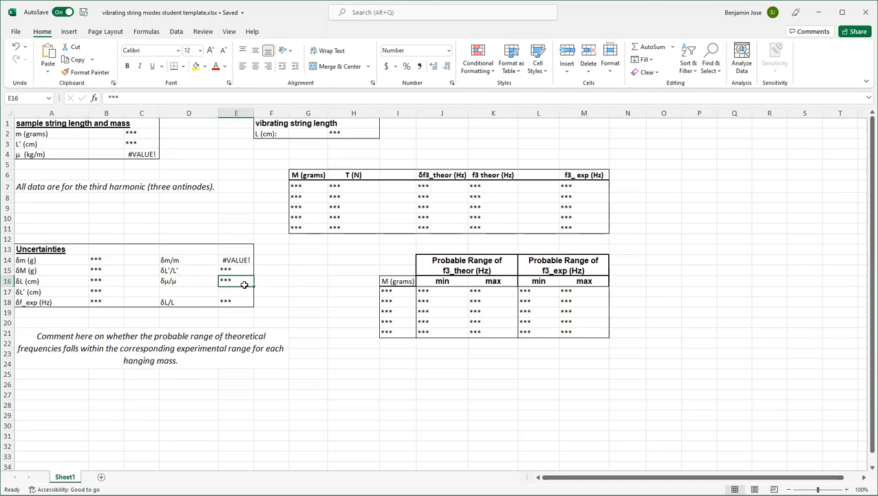
double_click(114, 97)
text(=)
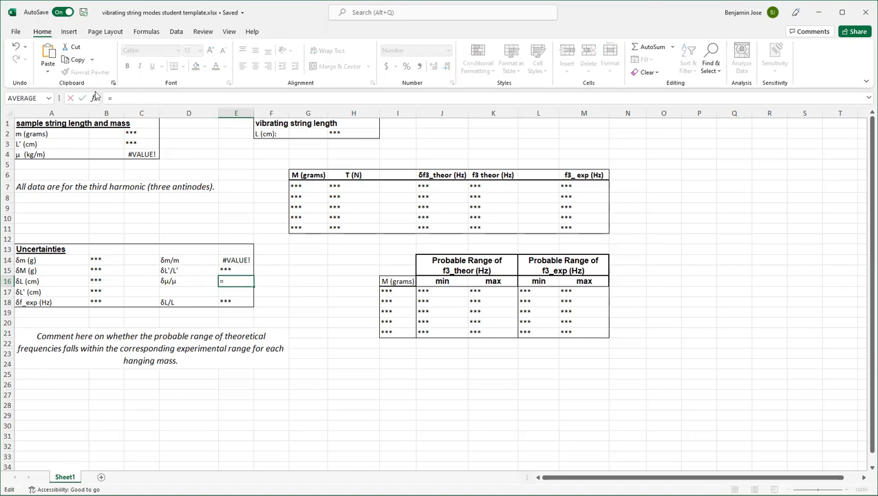
text(SQRT()
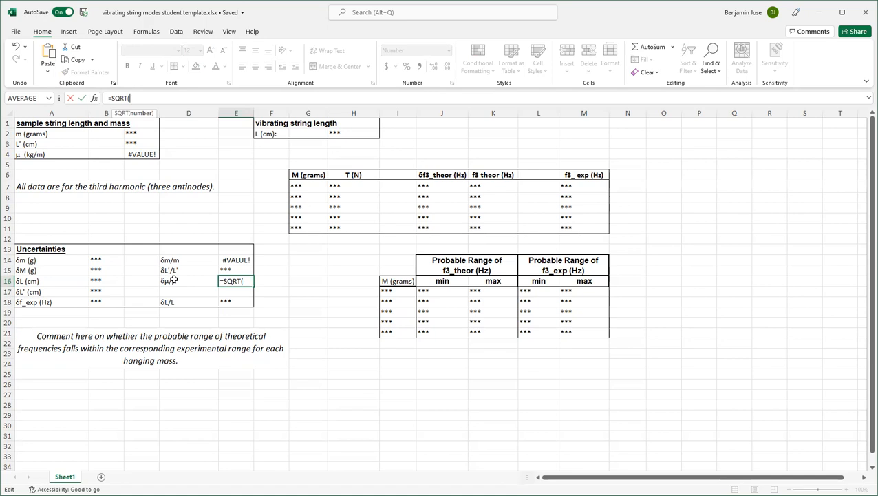
click(243, 259)
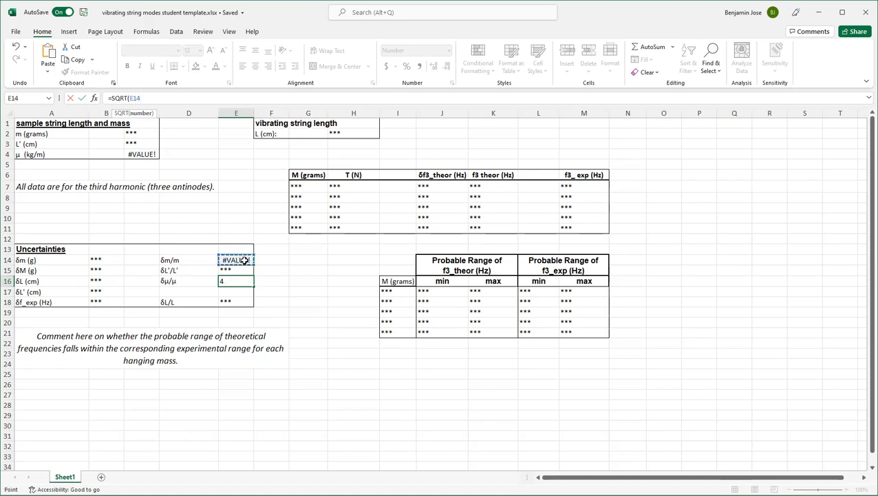
text(^2+)
click(234, 272)
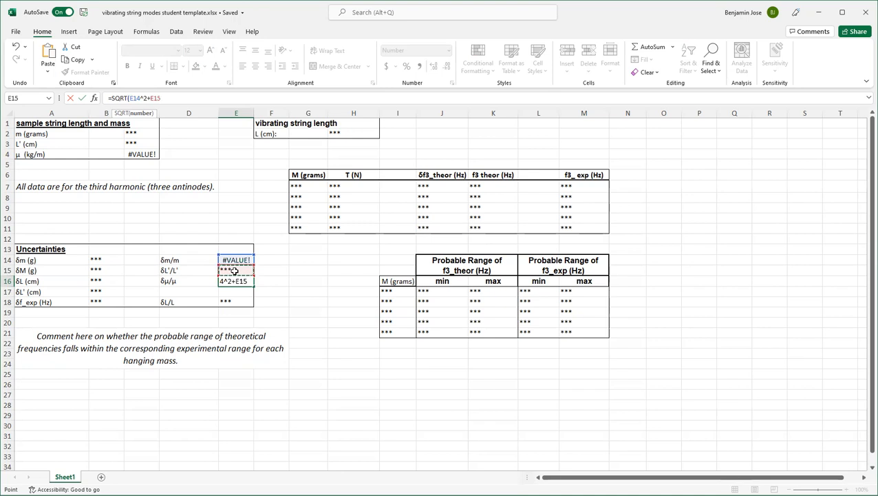
text(^@)
key(BackSpace)
text(2))
key(Return)
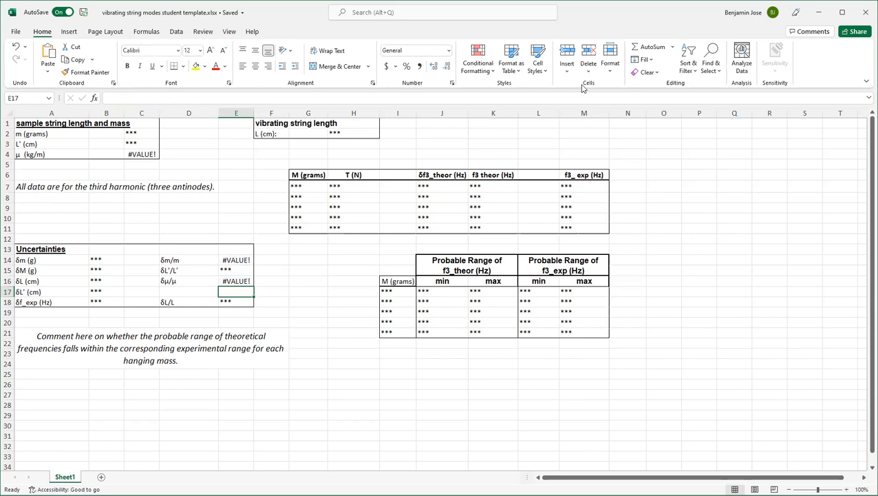
click(241, 282)
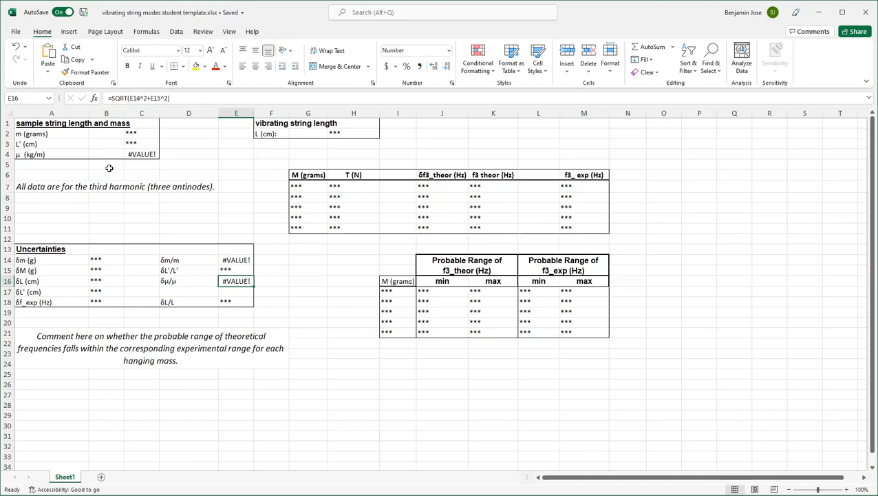
Enter the first three hanging masses, 100, 200 and 300 grams, in G7 to G9
click(136, 132)
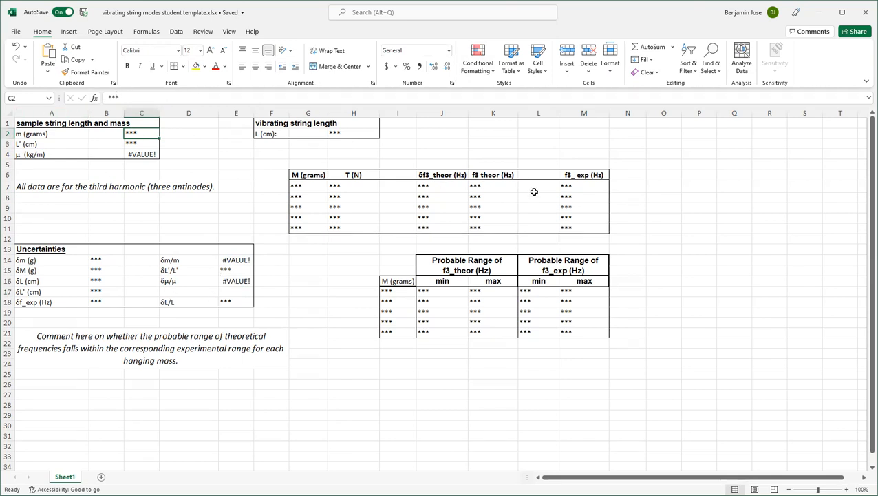
click(318, 185)
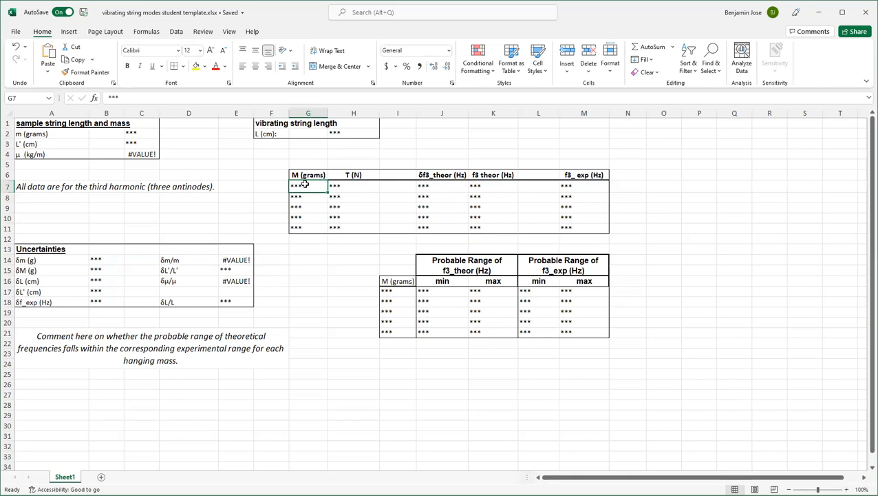
text(100)
key(Return)
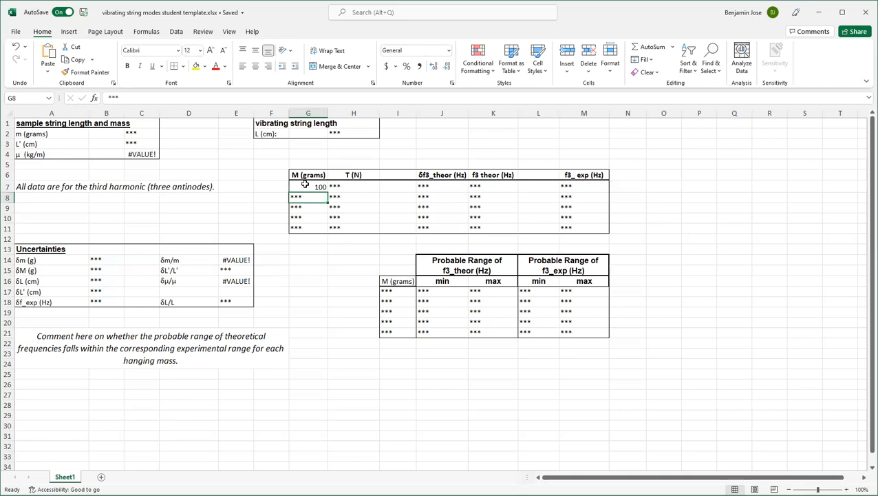
text(200)
key(Return)
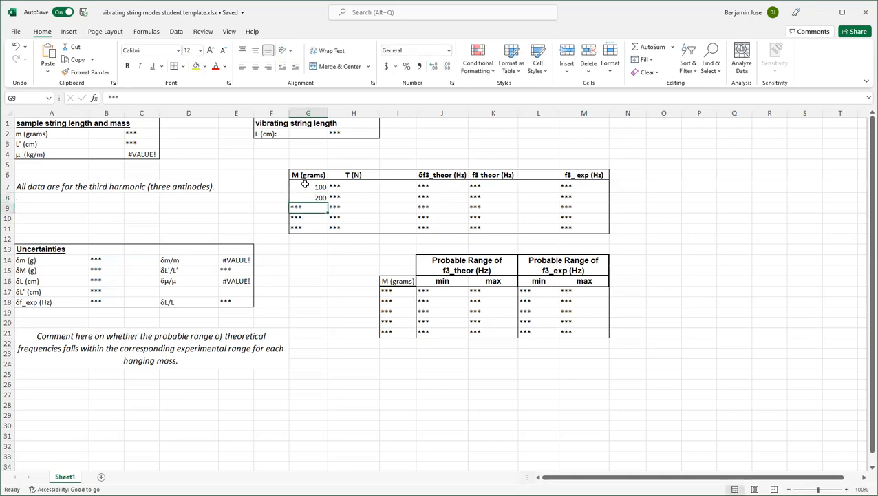
text(300)
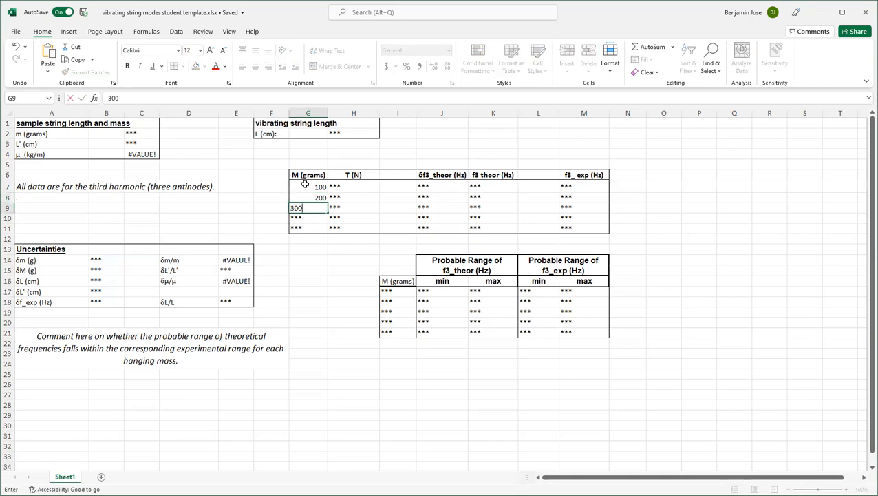
key(Return)
key(Return)
key(Up)
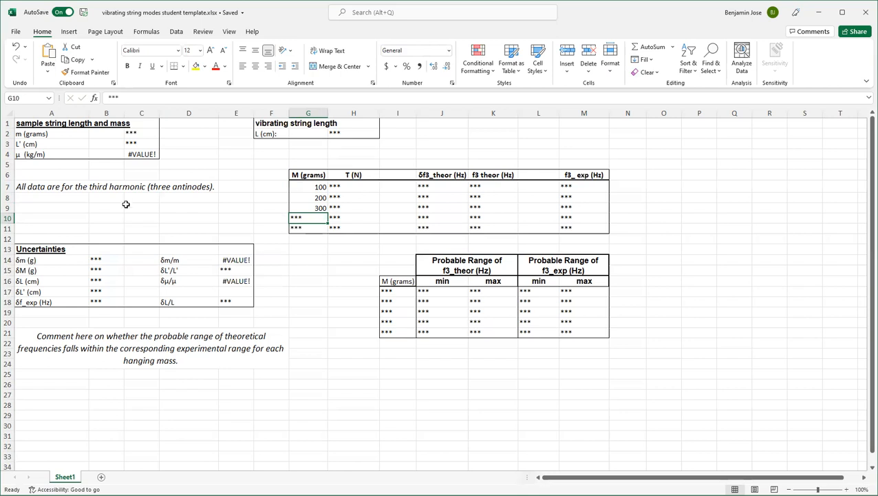
Enter the formula =G7/1000*9.8 in H7 to compute the string tension in newtons
click(359, 186)
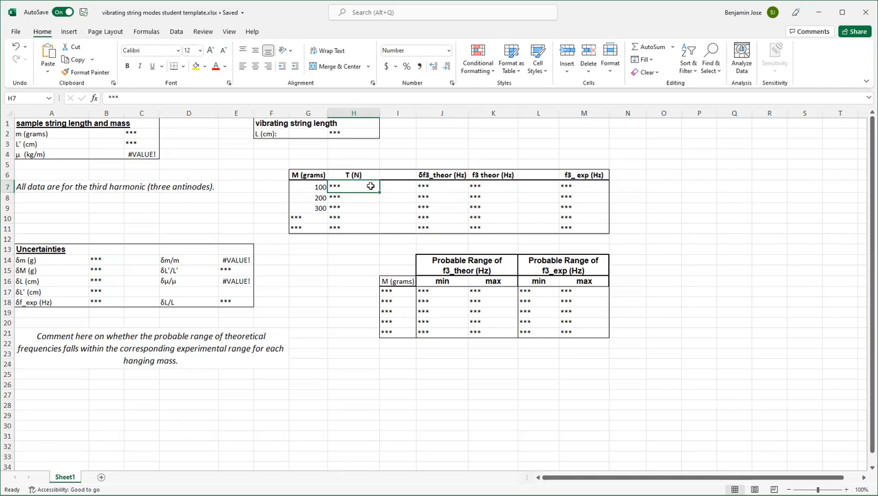
text(=)
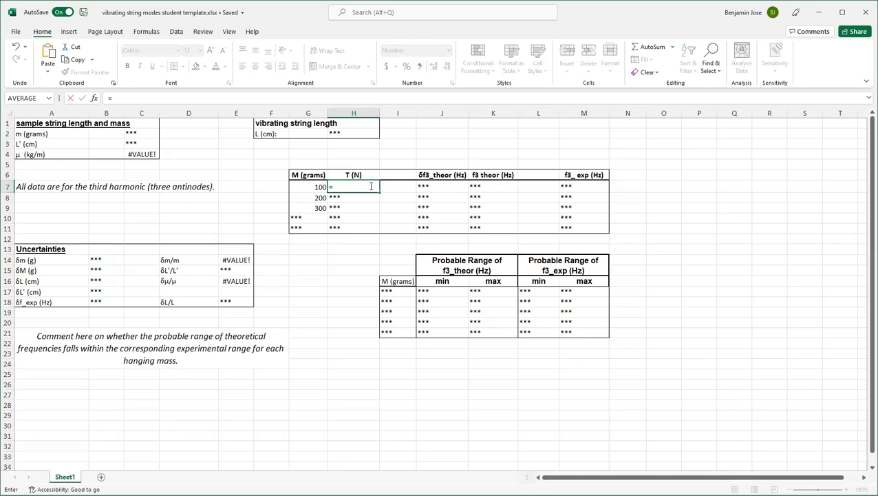
click(312, 187)
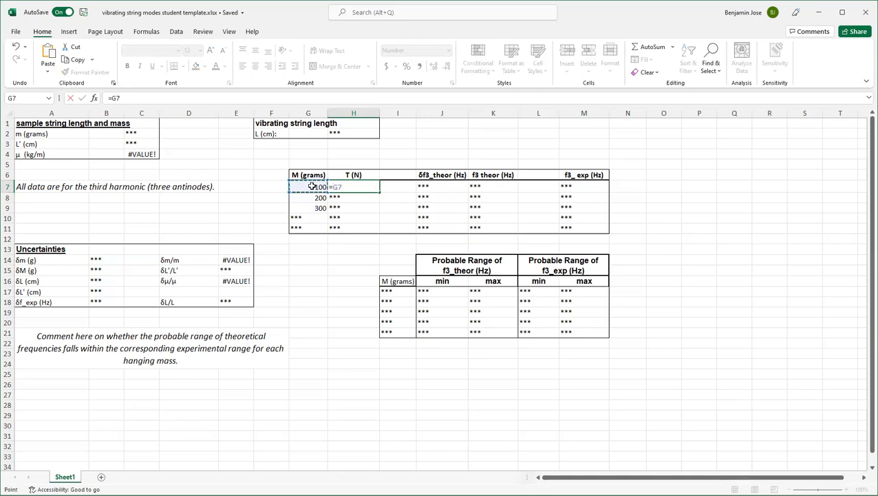
text(/1000)
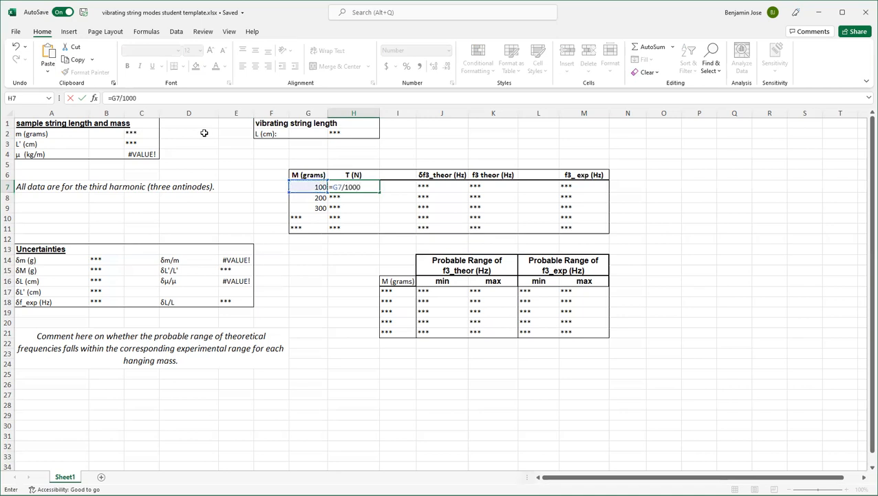
text(*9.8)
key(Return)
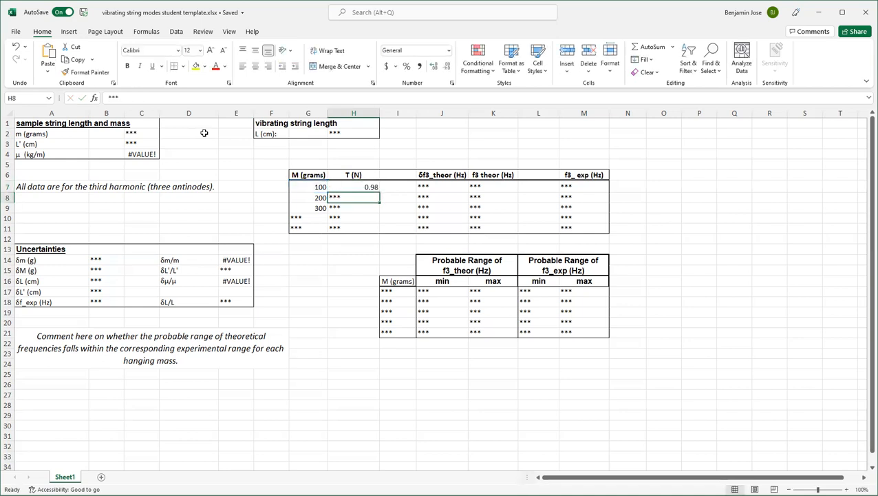
Fill the tension formula from H7 down to H11 and check the references in the copied cells
click(368, 188)
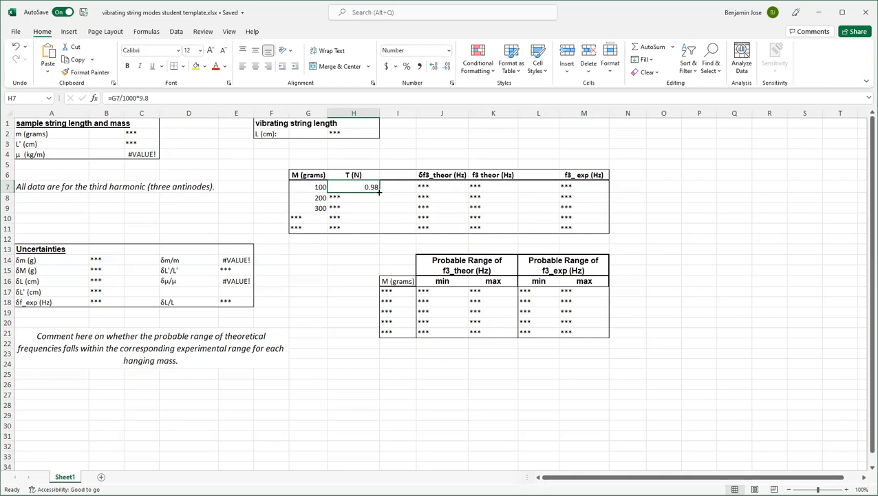
double_click(379, 193)
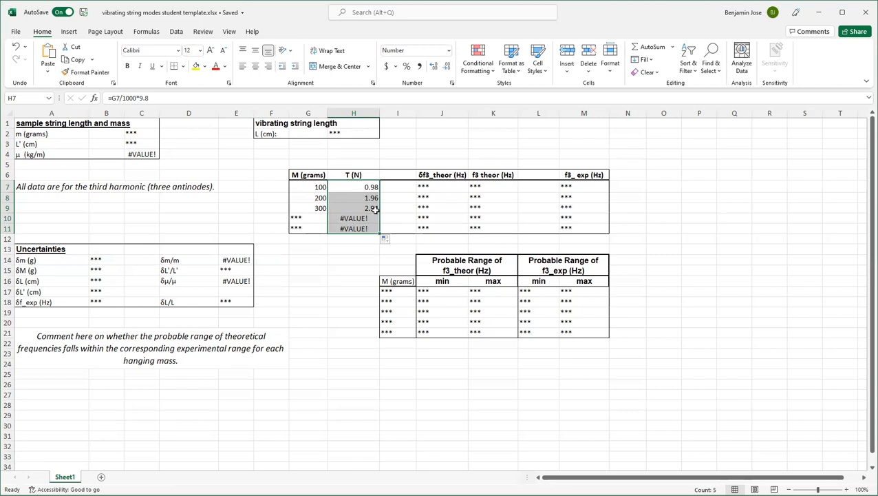
click(372, 188)
key(Down)
key(Down)
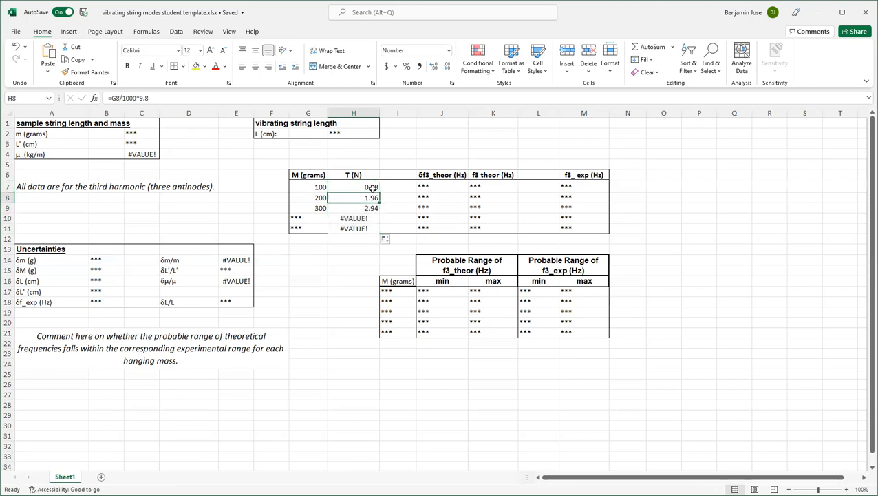
key(Up)
key(Left)
key(Up)
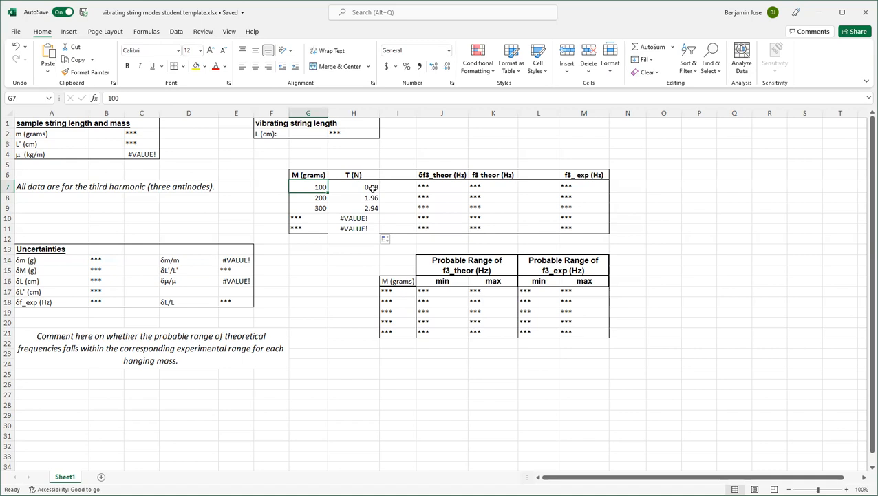
Begin the theoretical third harmonic frequency formula in K7 with =3/2/
click(435, 183)
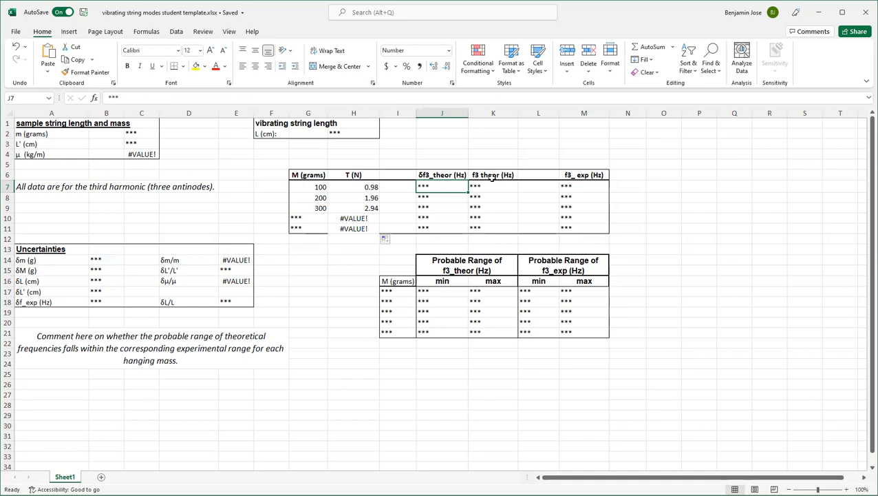
click(489, 184)
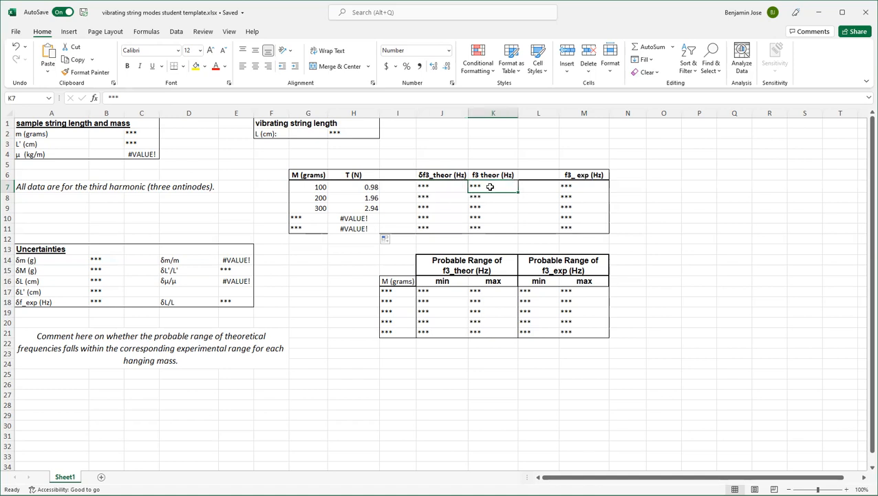
click(434, 186)
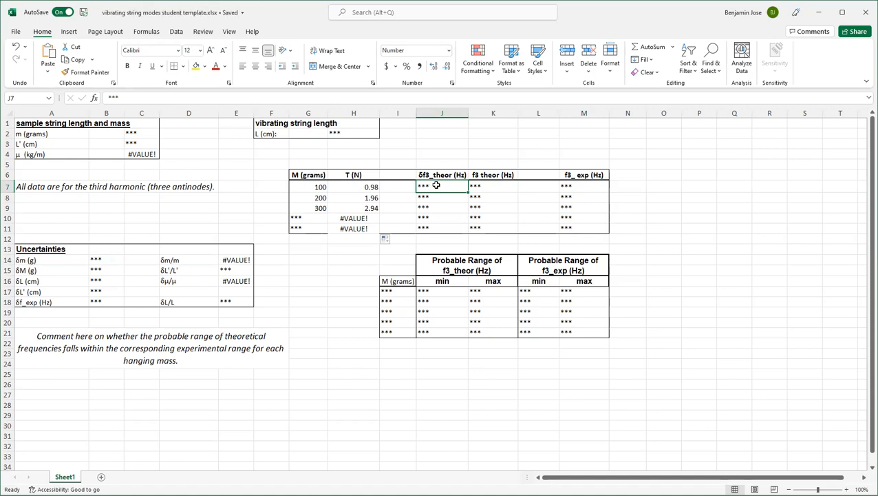
click(484, 185)
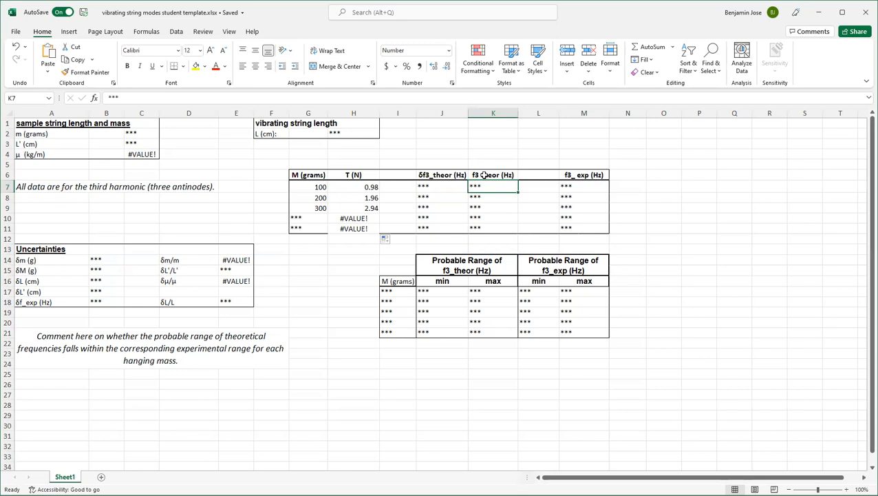
drag(139, 98, 94, 98)
text(=)
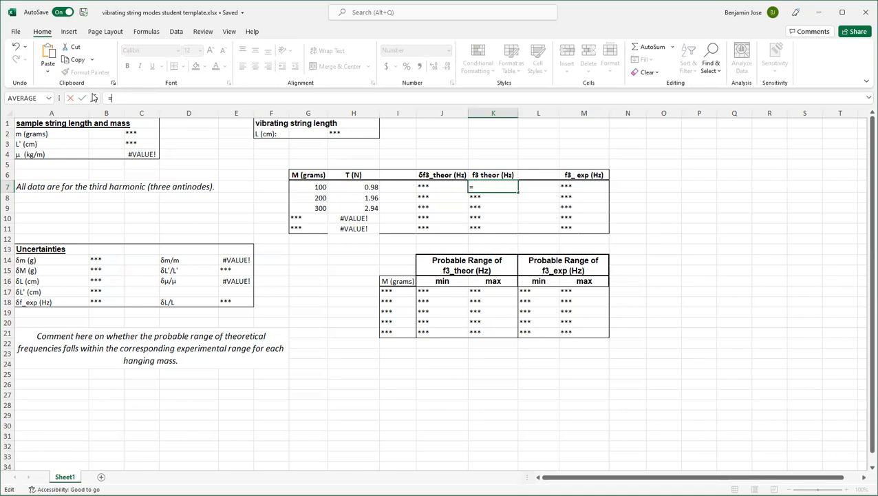
text(3/2/)
Add the vibrating string length to the K7 formula as the absolute reference $H$2, re-entering it once
click(350, 132)
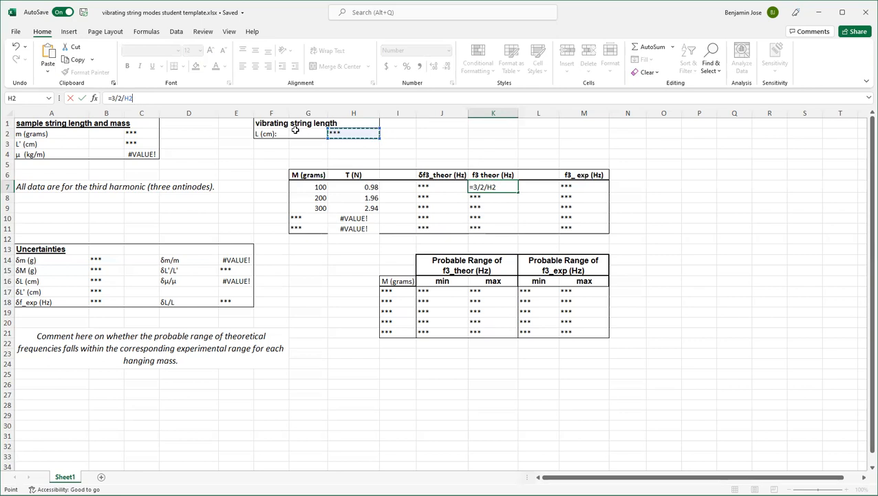
key(F4)
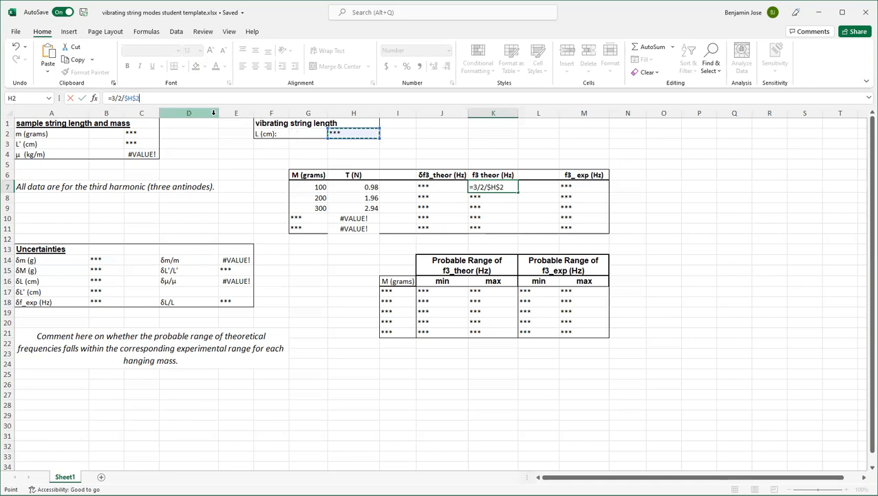
click(196, 101)
key(BackSpace)
key(BackSpace)
key(BackSpace)
key(BackSpace)
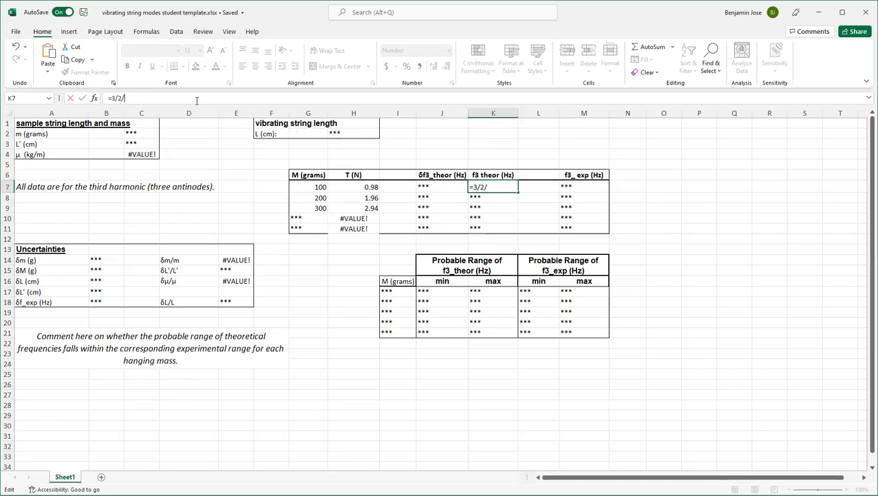
click(357, 133)
key(F4)
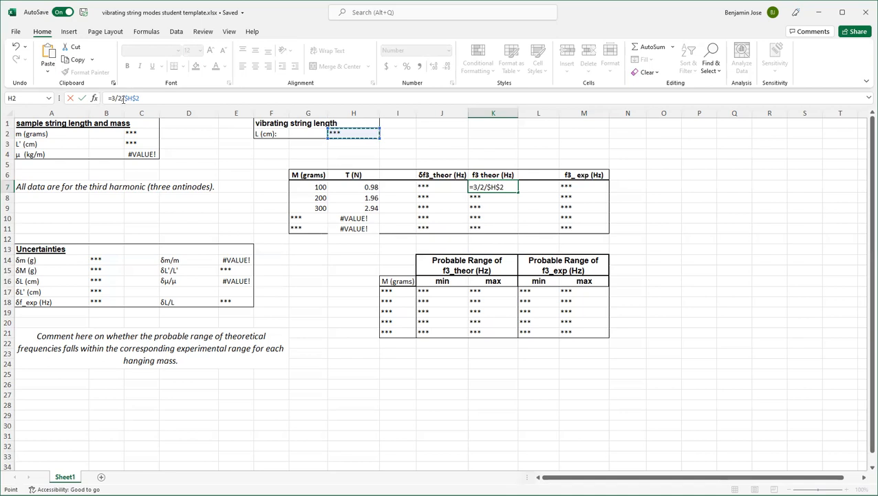
Try rewriting the K7 formula with the denominator in parentheses, as =3/(2*H2)
click(147, 99)
key(BackSpace)
key(BackSpace)
key(BackSpace)
key(BackSpace)
key(BackSpace)
key(BackSpace)
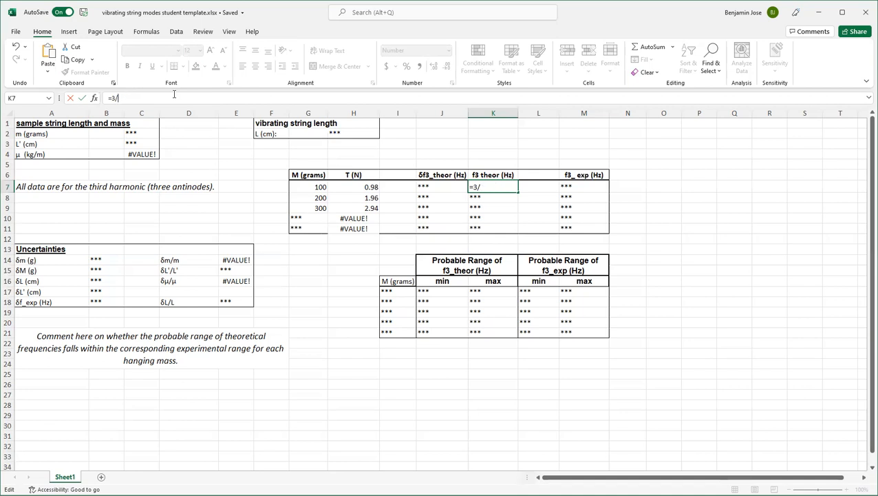
text((2*)
click(343, 133)
text())
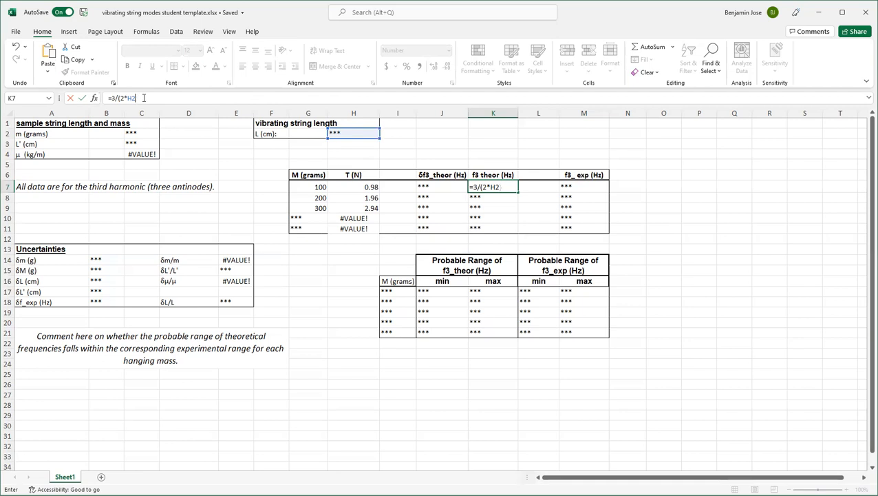
Remove the parenthesized denominator from the K7 formula and rewrite it as =3/2/$H$2 with an absolute string length reference
key(BackSpace)
key(BackSpace)
key(BackSpace)
key(BackSpace)
key(BackSpace)
text(2/)
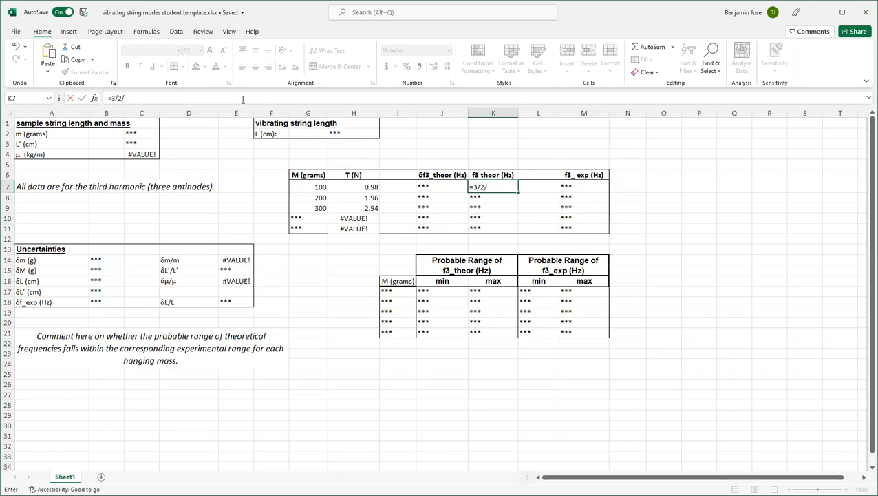
click(347, 133)
key(F4)
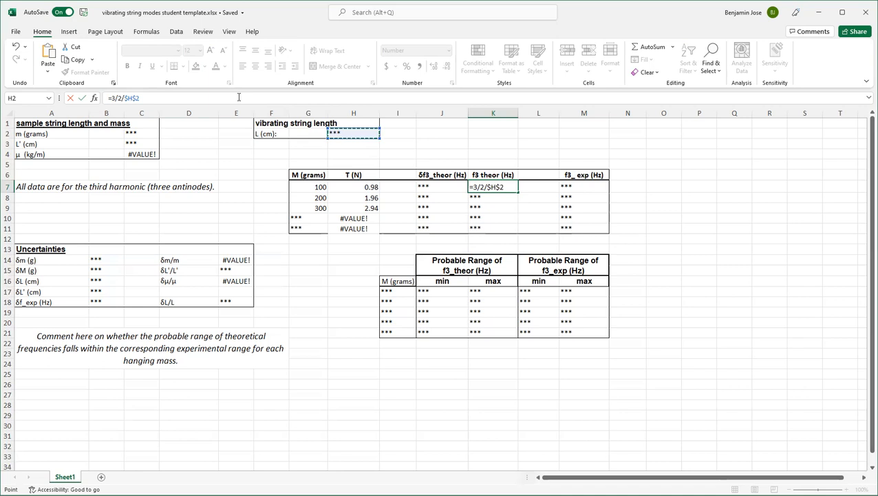
Complete the K7 theoretical frequency formula with the square root of tension over linear density, *SQRT(H7/$C$4), keeping C4 absolute
text(*SQRT()
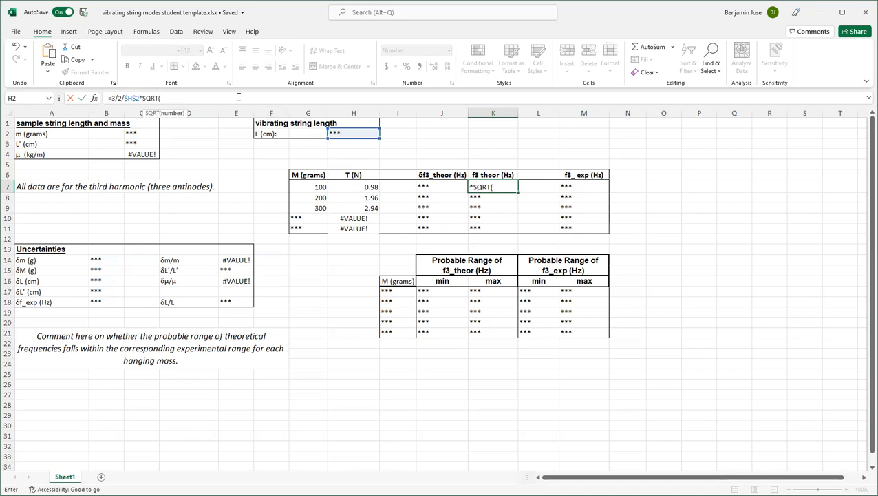
click(364, 187)
text(/)
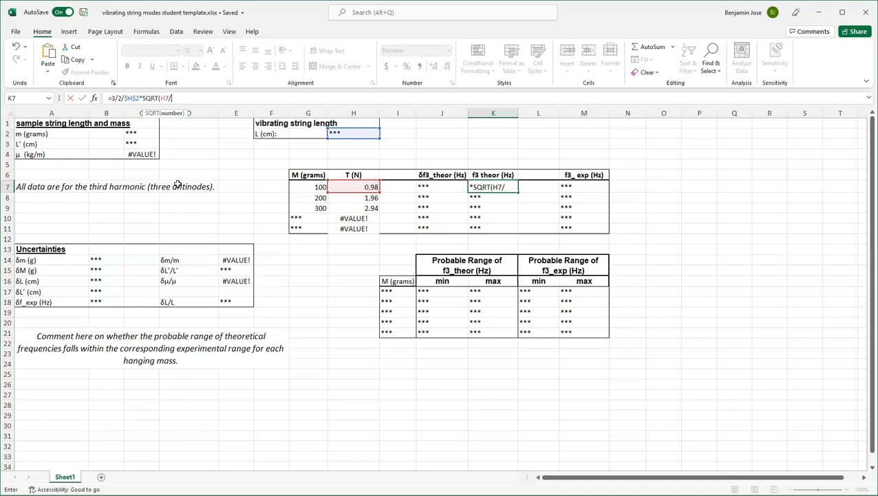
click(140, 155)
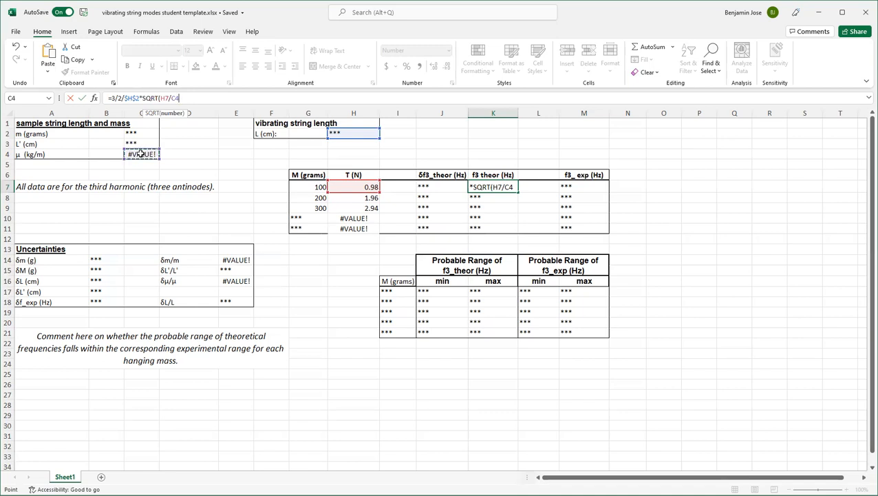
key(F4)
text())
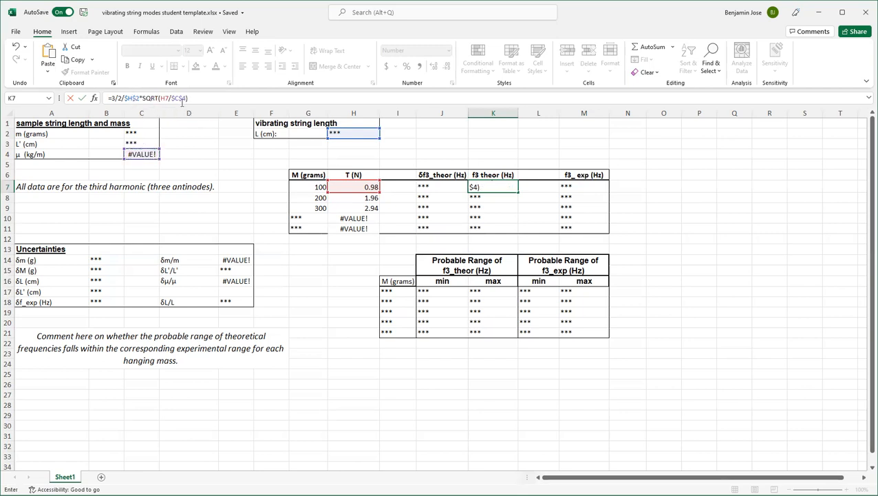
click(125, 98)
click(236, 98)
key(Return)
click(499, 186)
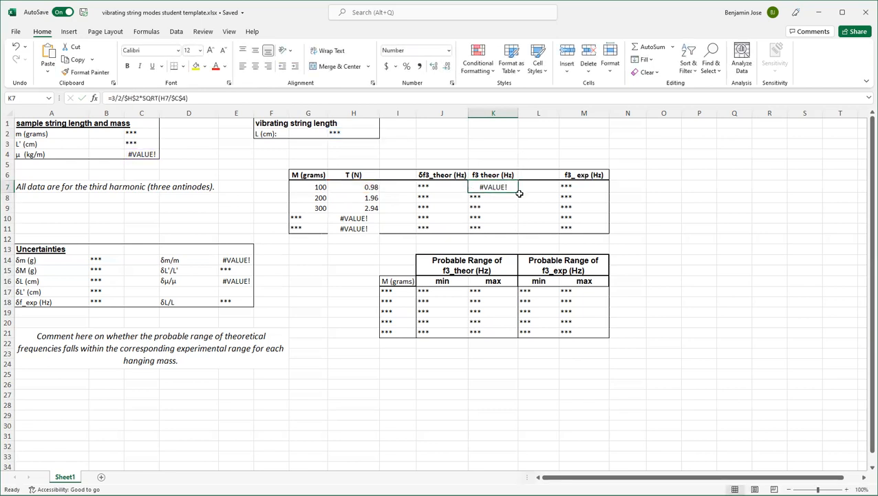
Enter sample measurements: vibrating string length 90 cm in H2, sample mass 2 grams in C2 and sample length 102 cm in C3
click(351, 131)
text(90)
key(Return)
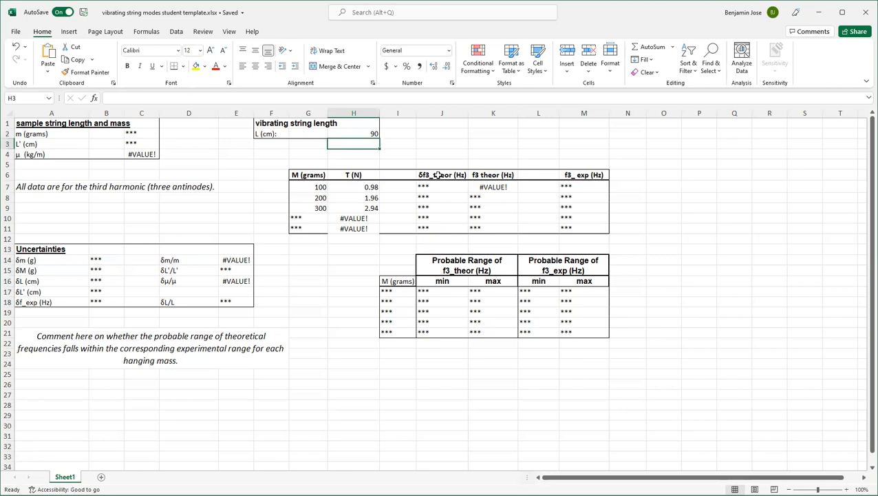
click(136, 135)
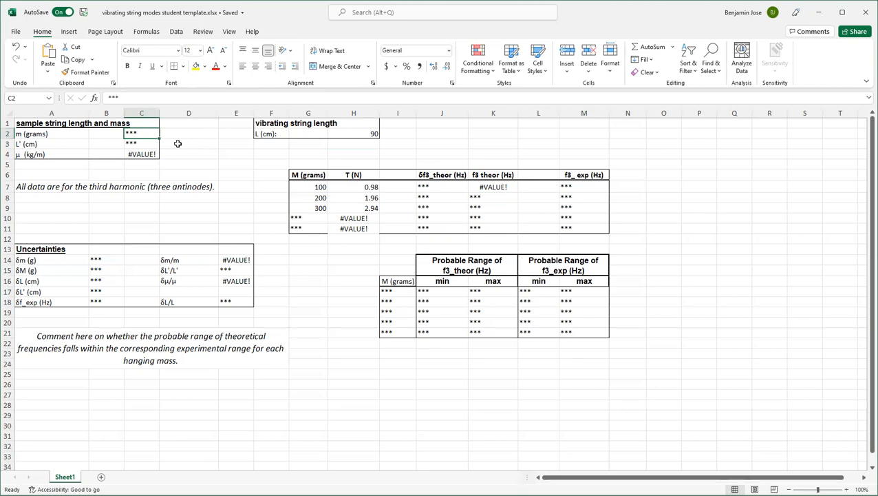
text(2)
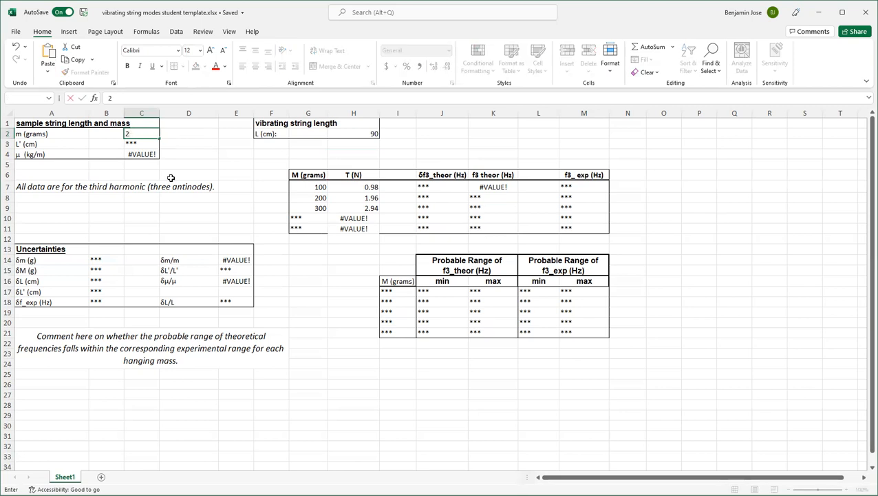
key(Return)
text(102)
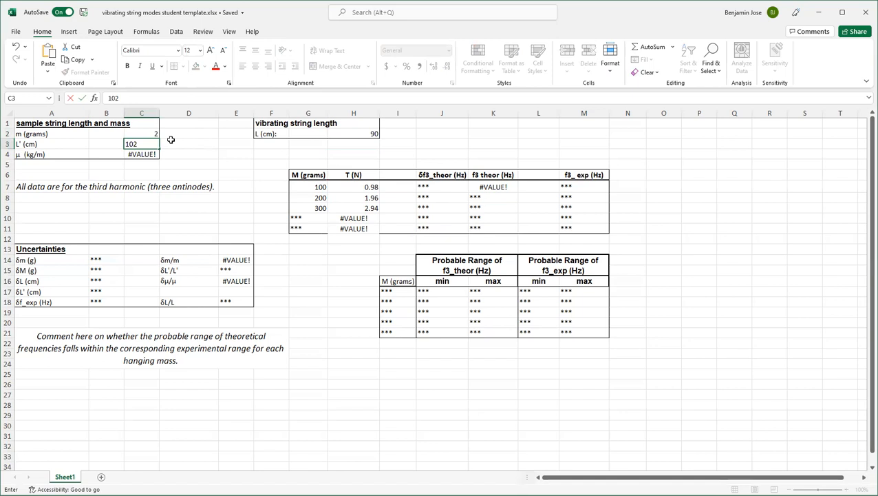
key(Return)
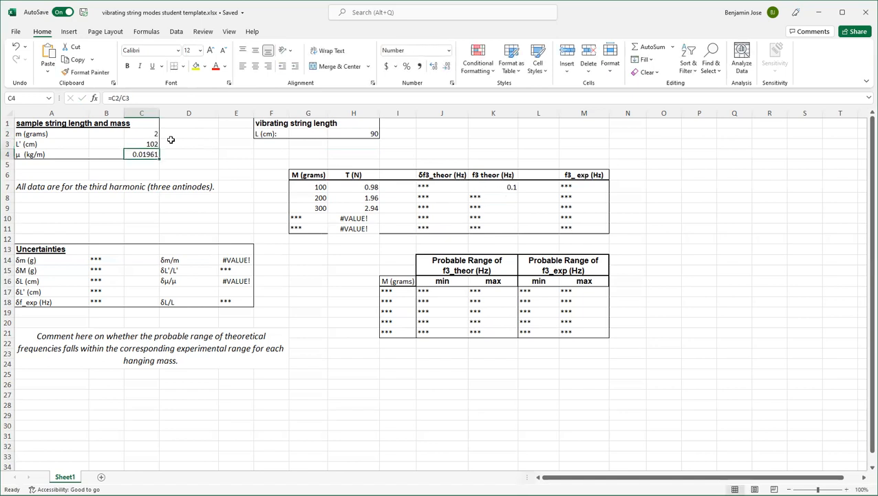
Fill the theoretical third harmonic frequency formula from K7 down to K11
click(493, 188)
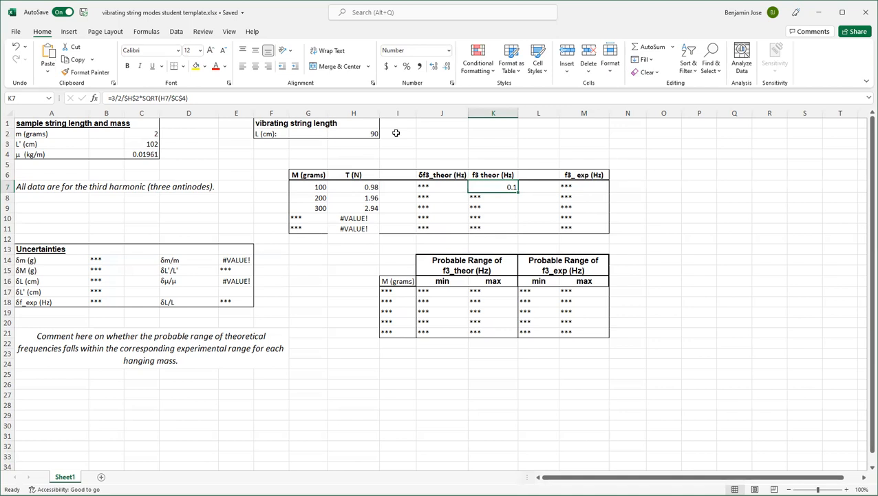
double_click(518, 191)
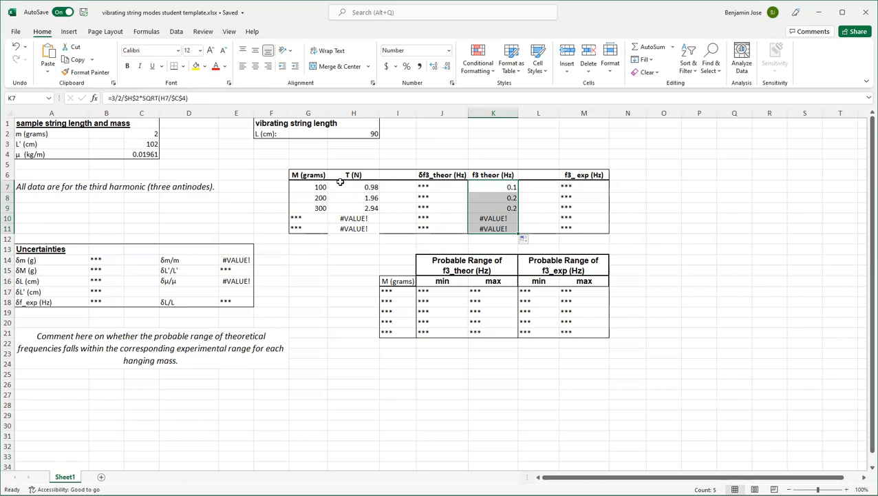
Compare the theoretical frequencies in K7:K11 with the experimental frequency cells in M7:M11
drag(592, 186, 590, 227)
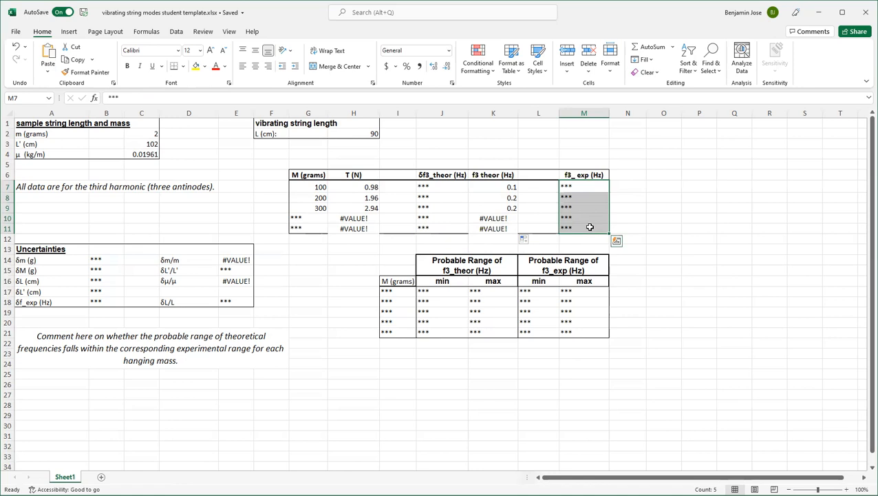
drag(510, 186, 500, 230)
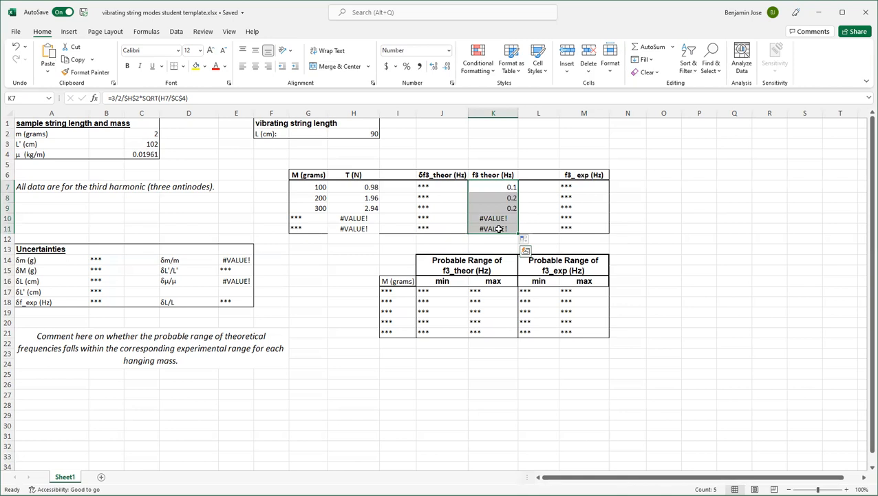
drag(567, 186, 566, 228)
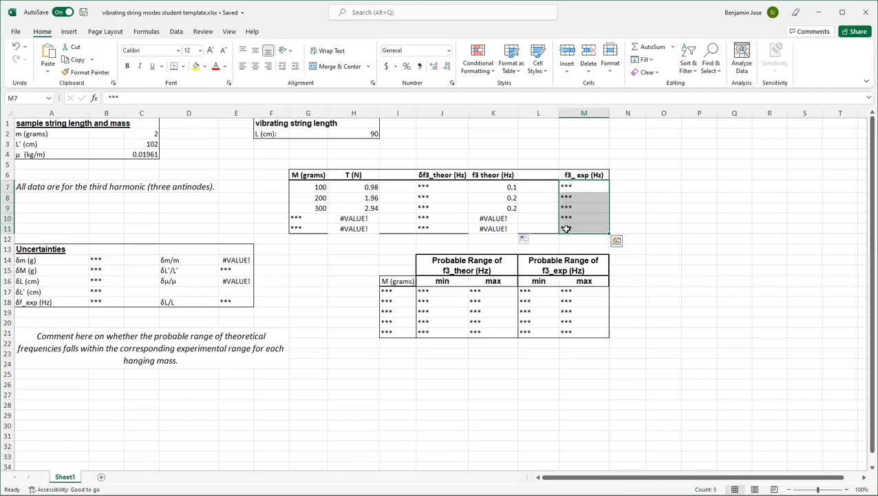
drag(504, 183, 501, 224)
click(580, 185)
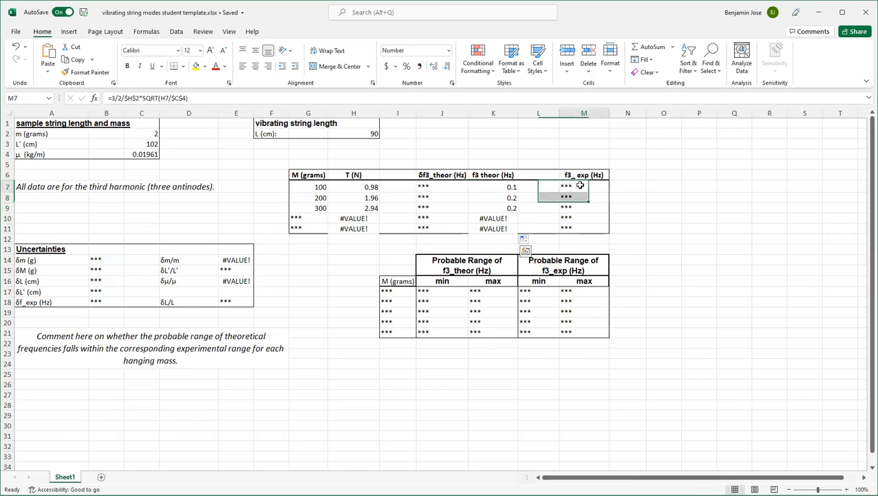
drag(581, 186, 576, 227)
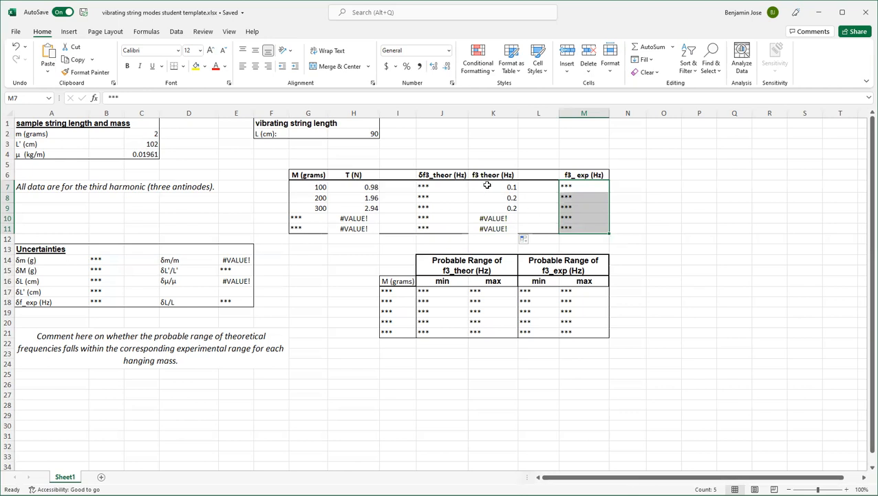
click(486, 185)
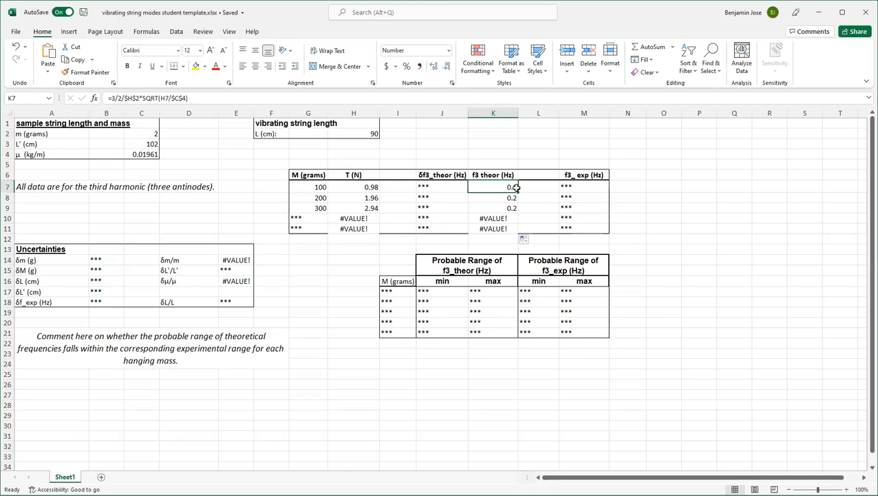
click(567, 186)
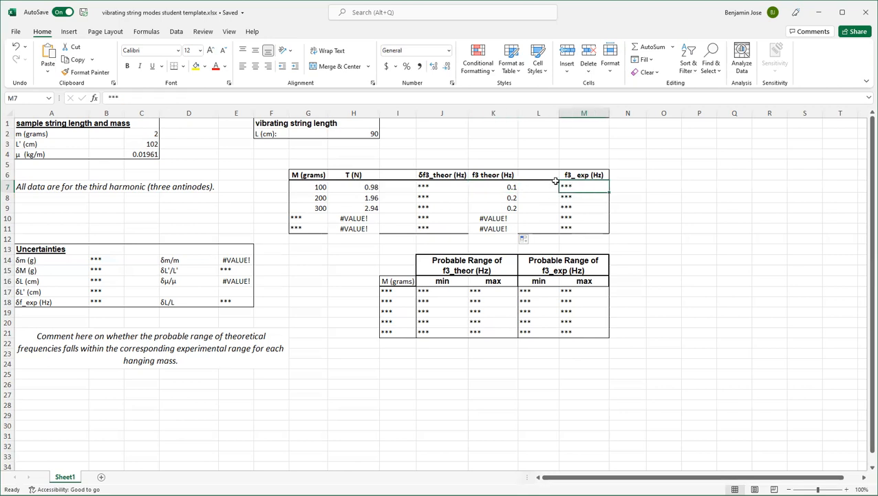
drag(500, 185, 495, 228)
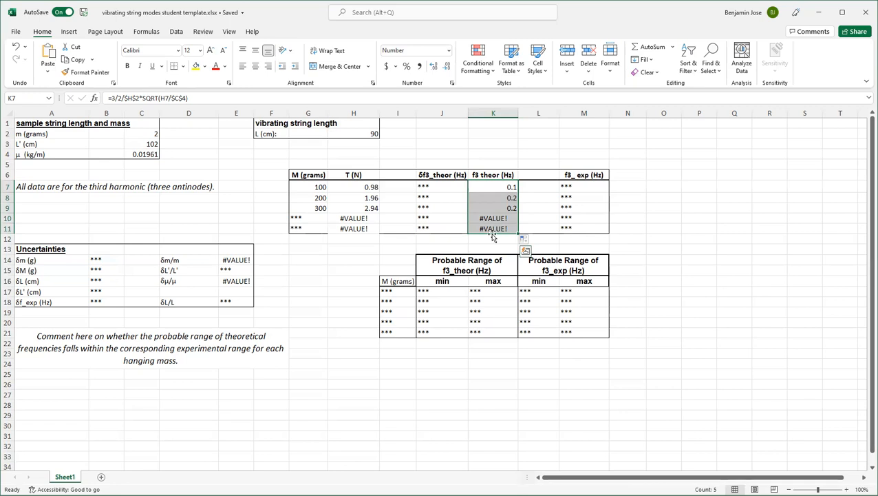
drag(564, 183, 565, 225)
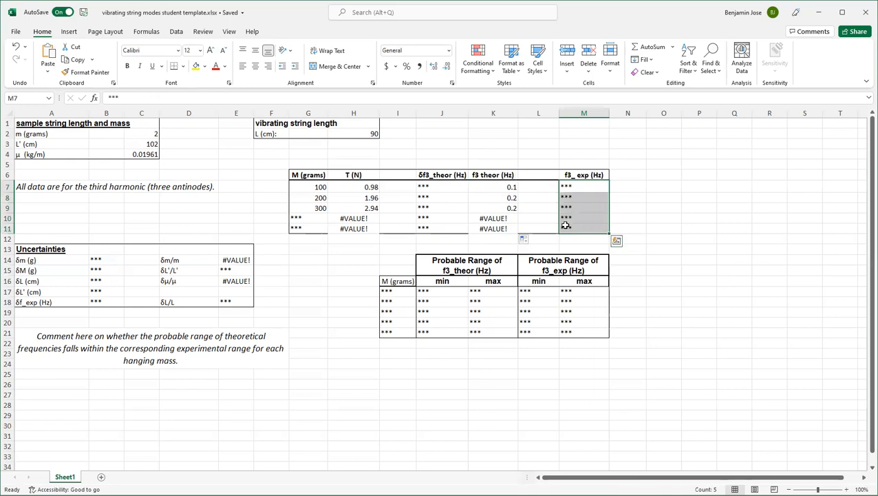
drag(507, 186, 504, 224)
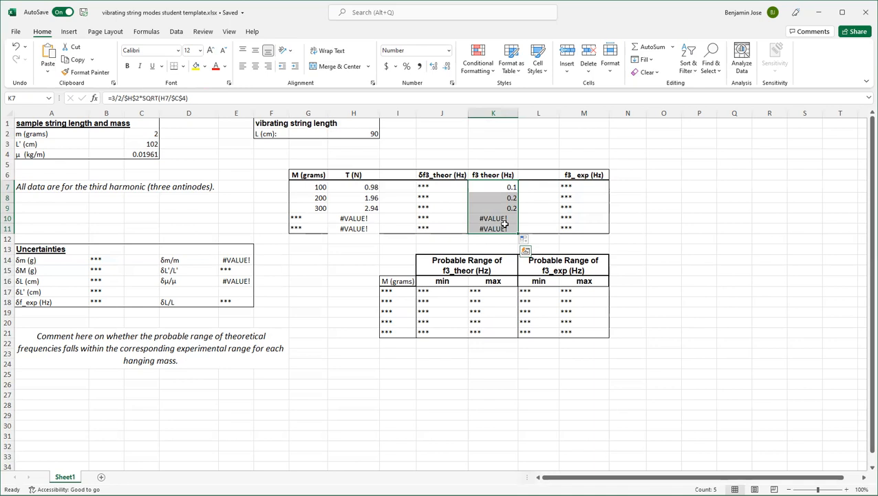
Review the hanging masses, the linear density in C4 and the K7 frequency formula, along with the δf3_theor cells J7:J11
click(501, 188)
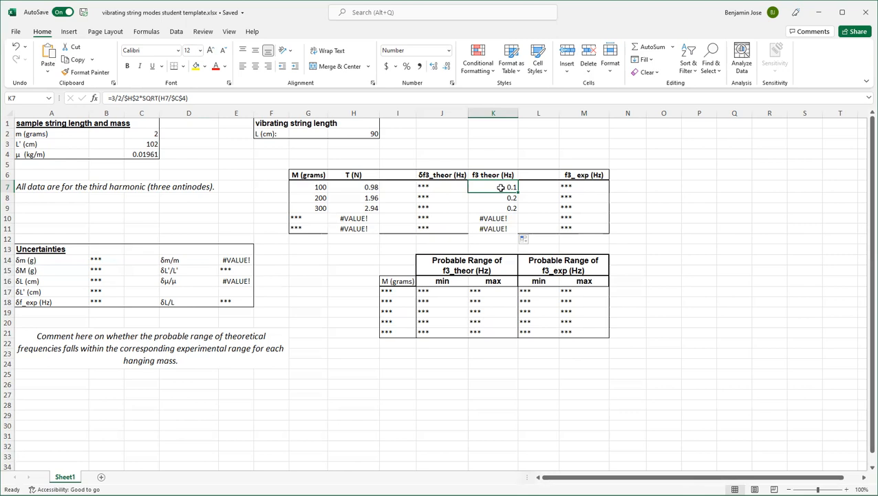
click(315, 186)
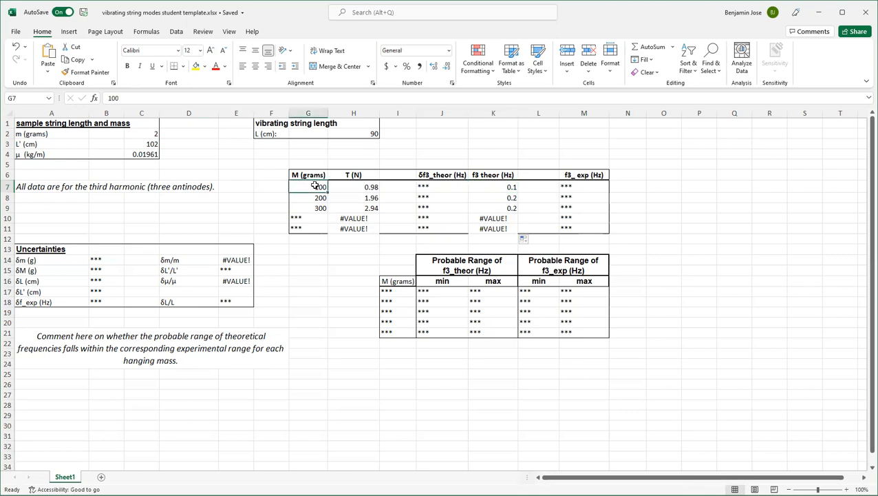
click(477, 186)
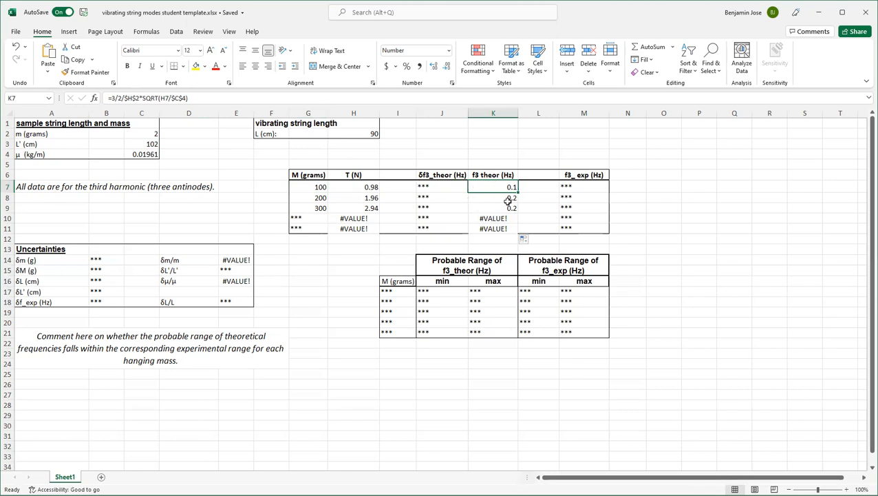
click(149, 154)
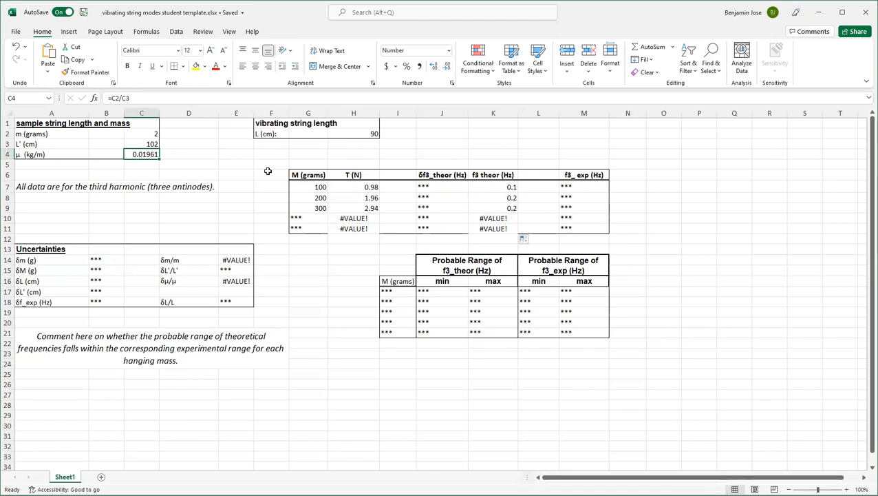
drag(320, 186, 319, 208)
click(147, 154)
drag(433, 184, 435, 228)
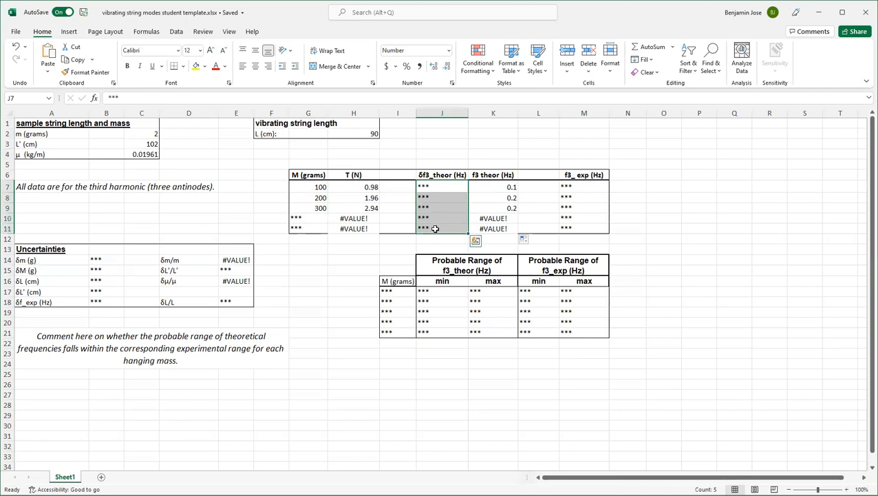
Replace the δf3_theor (Hz) header in J6 with the placeholder uncertainty formula =SQRT((1/2*$E$16)^2+.....)
click(424, 174)
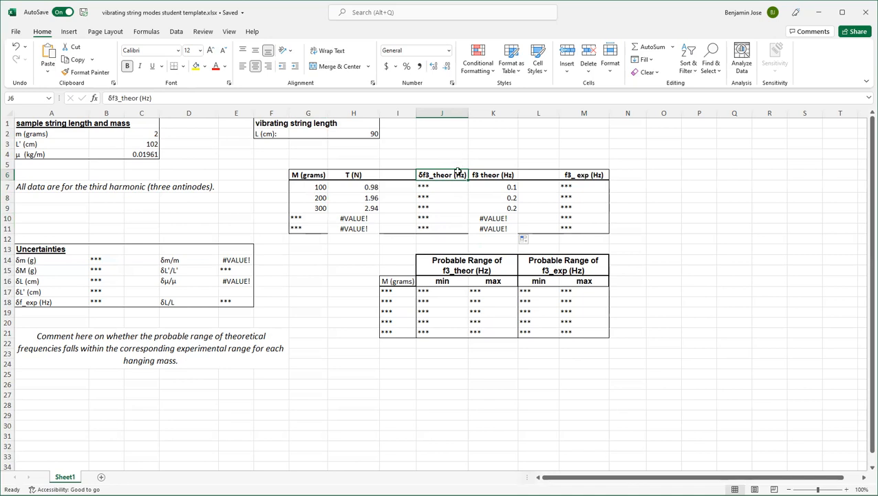
drag(155, 98, 80, 98)
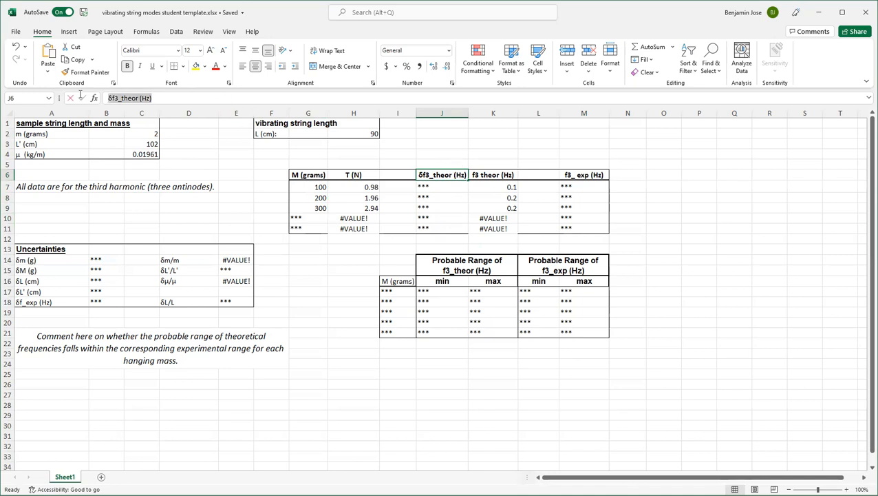
key(BackSpace)
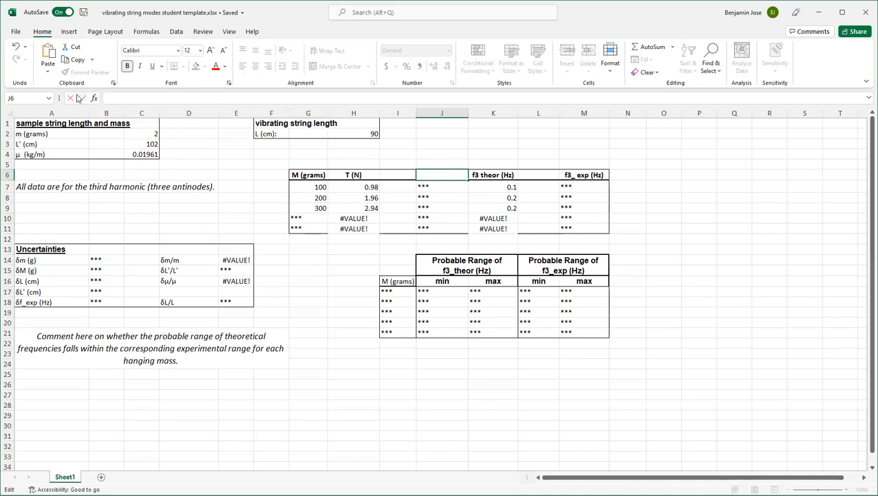
text(=)
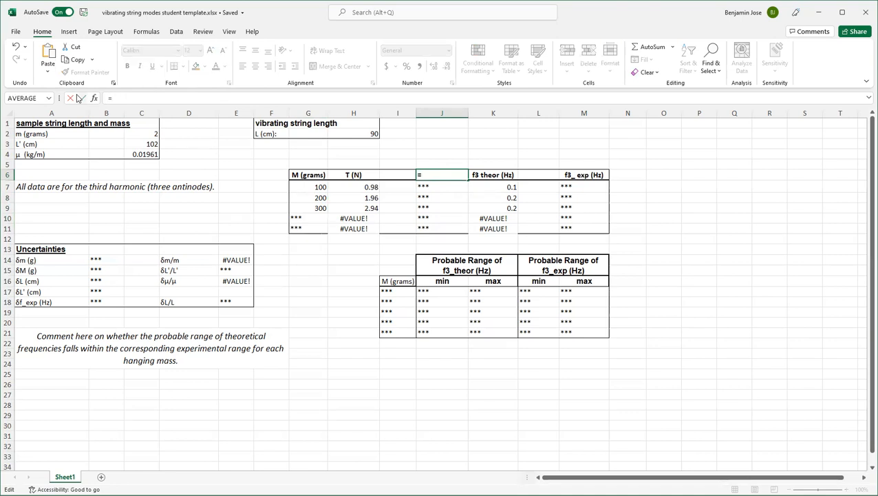
text(SQRT()
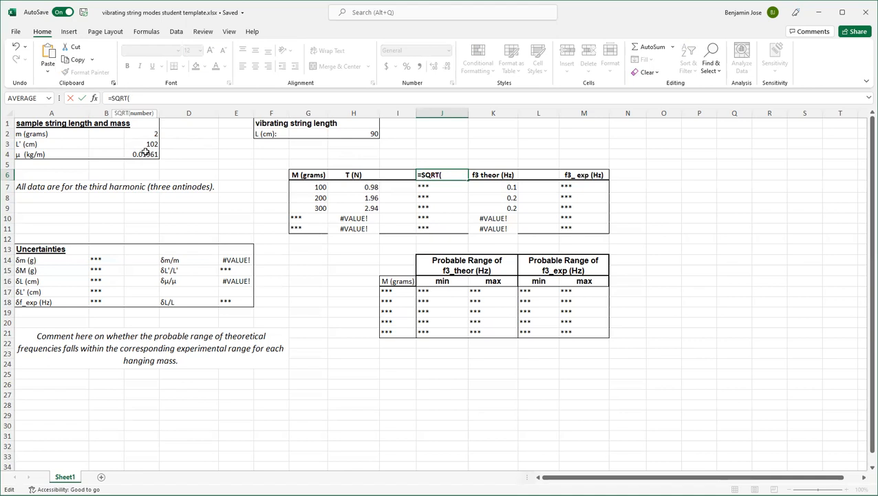
text((1/2*)
click(237, 282)
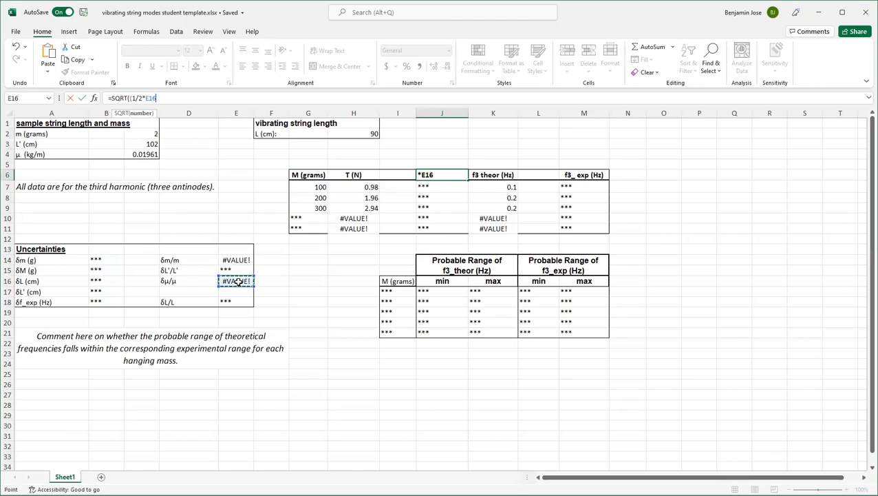
key(F4)
text()^2)
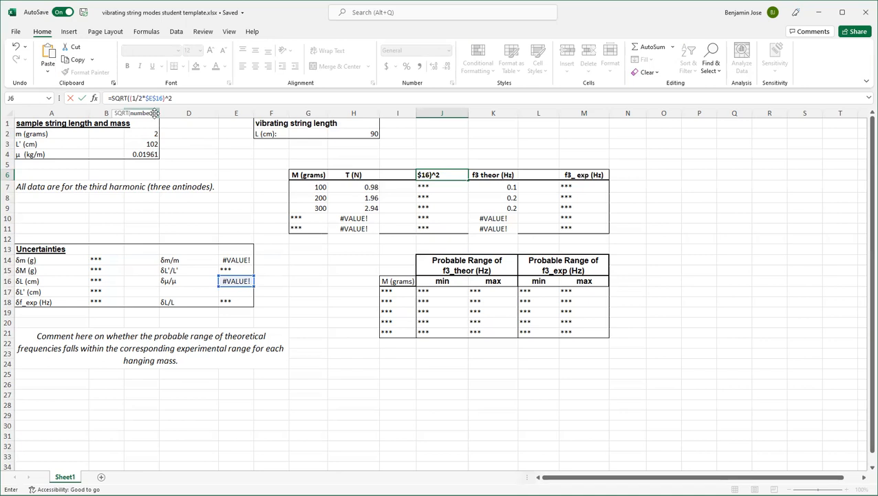
drag(132, 98, 141, 97)
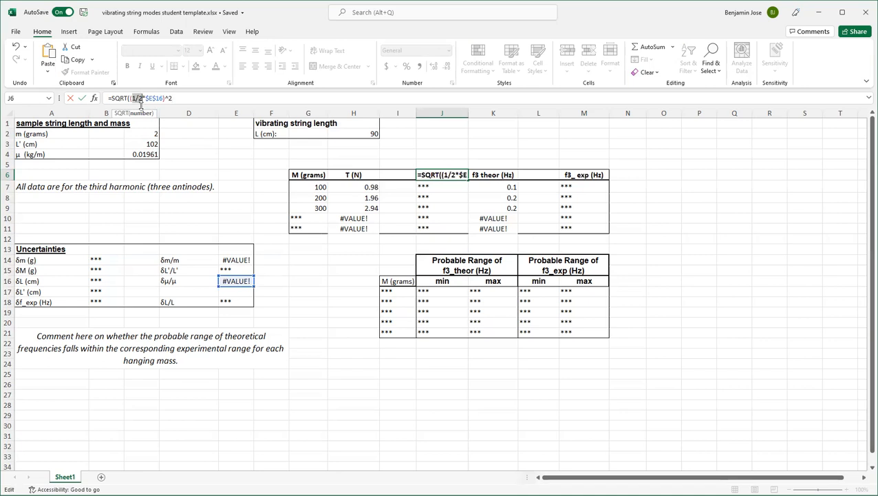
click(184, 98)
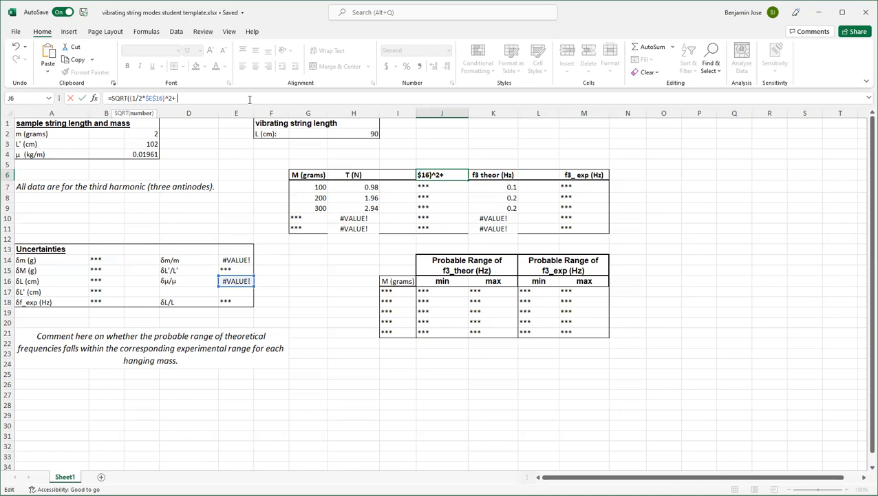
text(.....)
key(Return)
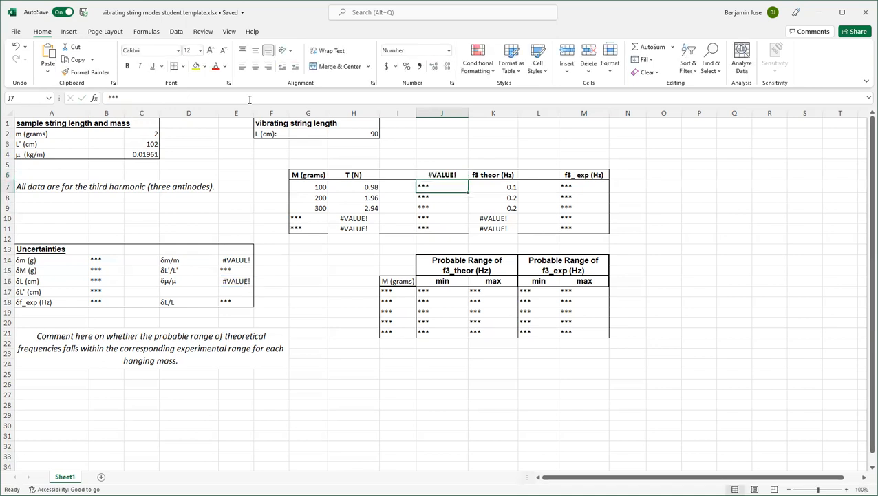
Try to fill J7 down through J11 in the theoretical frequency uncertainty column
double_click(468, 193)
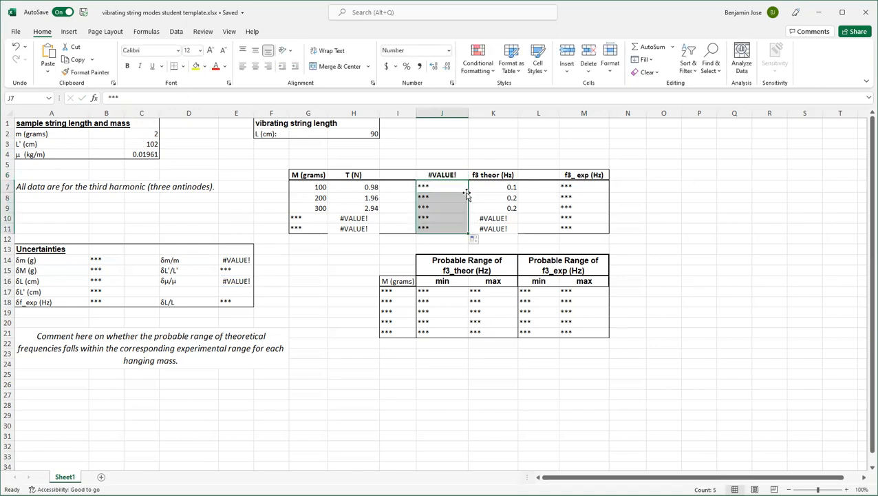
click(397, 250)
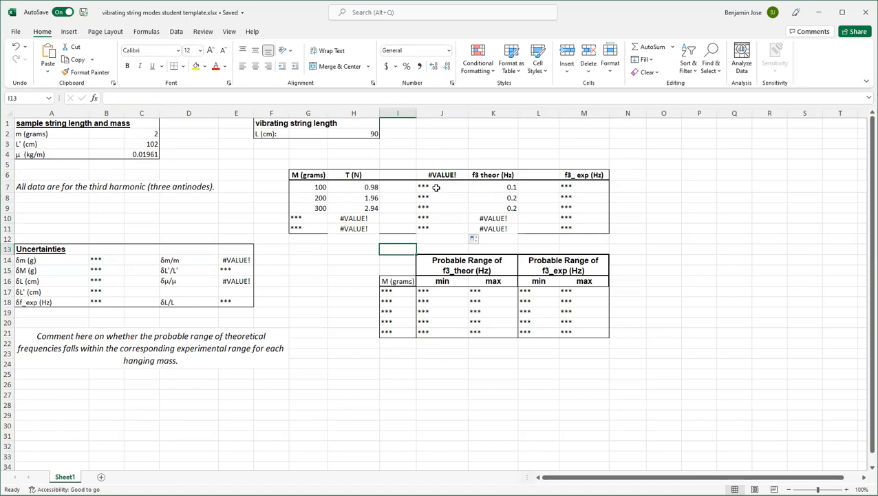
drag(435, 187, 426, 228)
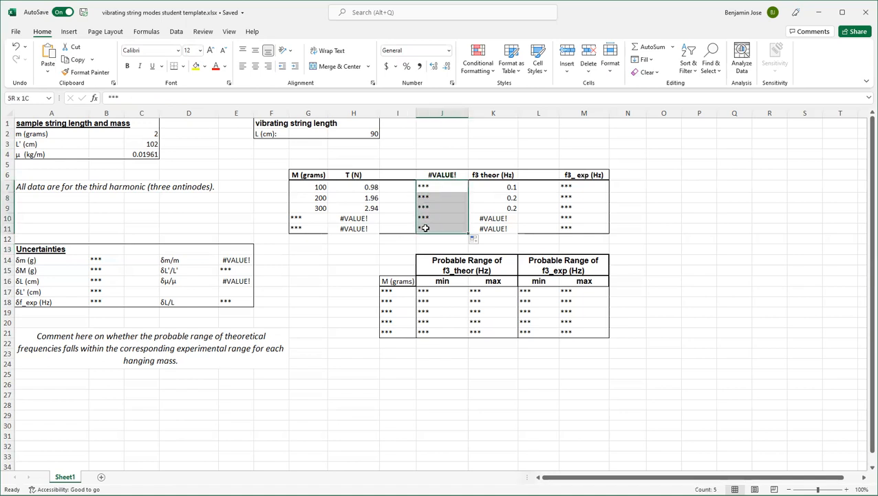
Move the square-root uncertainty formula from header cell J6 into J7
click(432, 175)
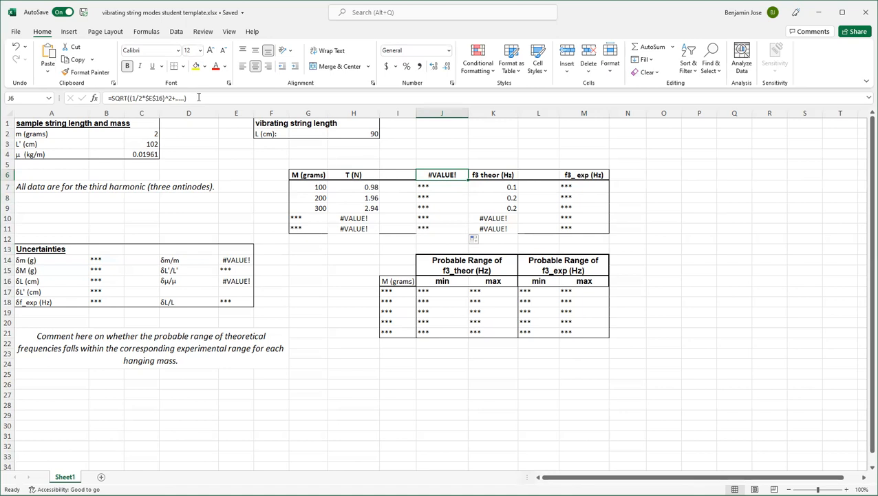
triple_click(198, 97)
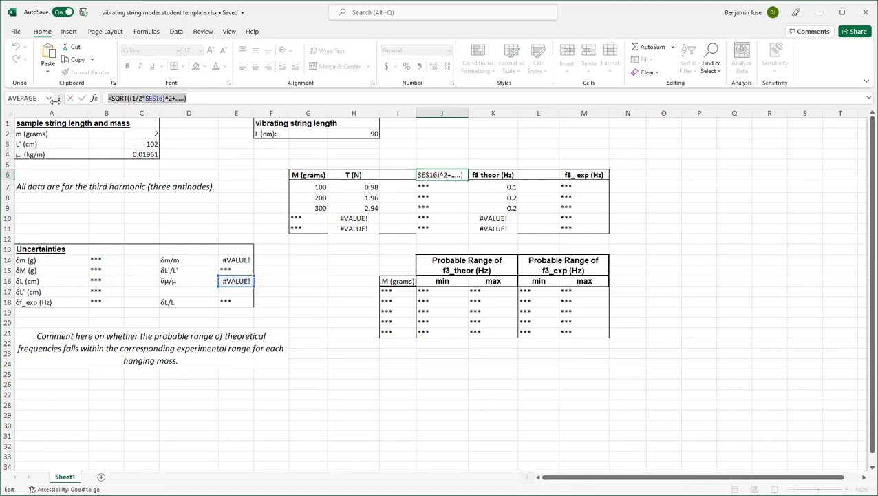
key(Delete)
click(450, 187)
key(ctrl+v)
Restore the column header in J6 as "δf3 theor (Hz)", inserting the δ from the recently used symbols
click(449, 175)
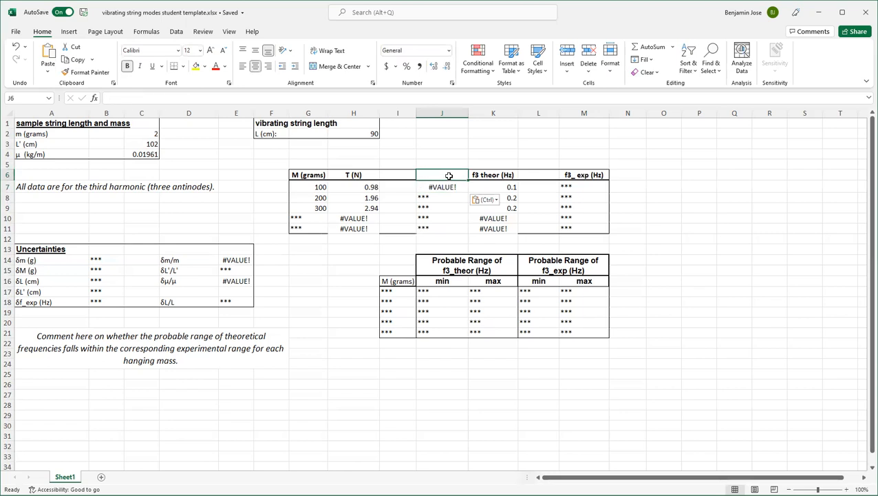
text(f3)
key(BackSpace)
key(BackSpace)
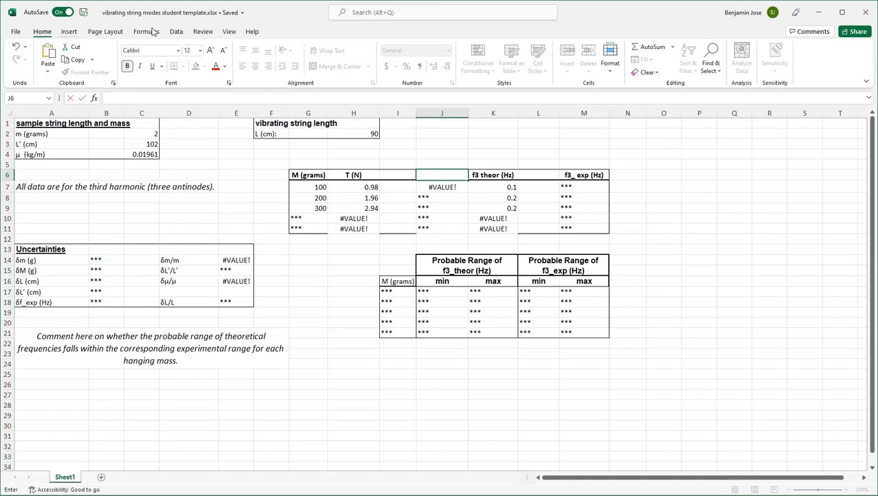
click(68, 32)
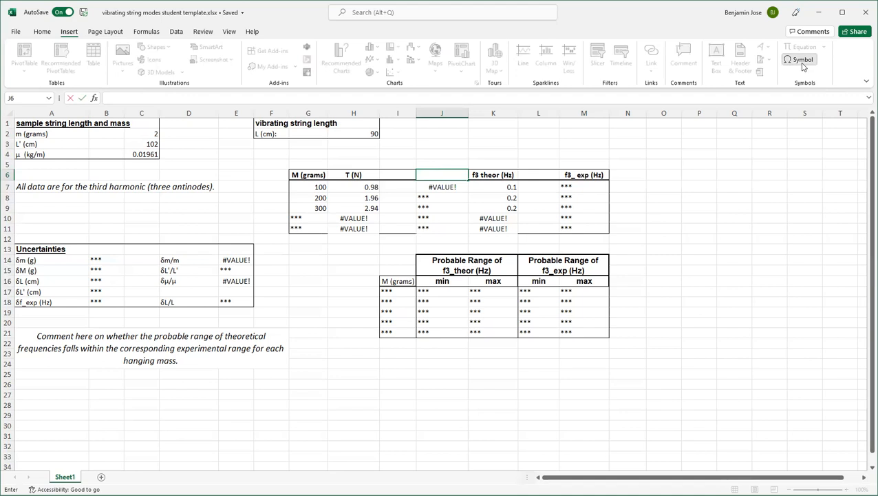
click(801, 60)
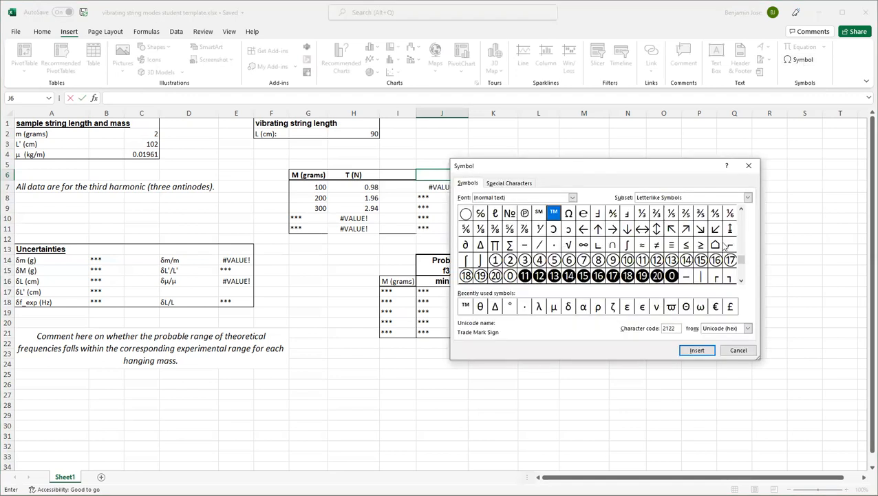
click(568, 306)
click(697, 350)
click(738, 350)
text(f3)
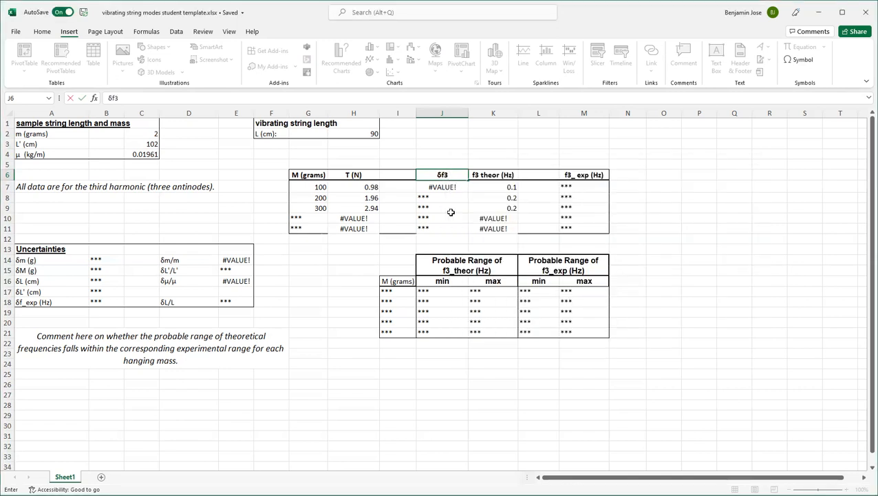
text( theor (Hz))
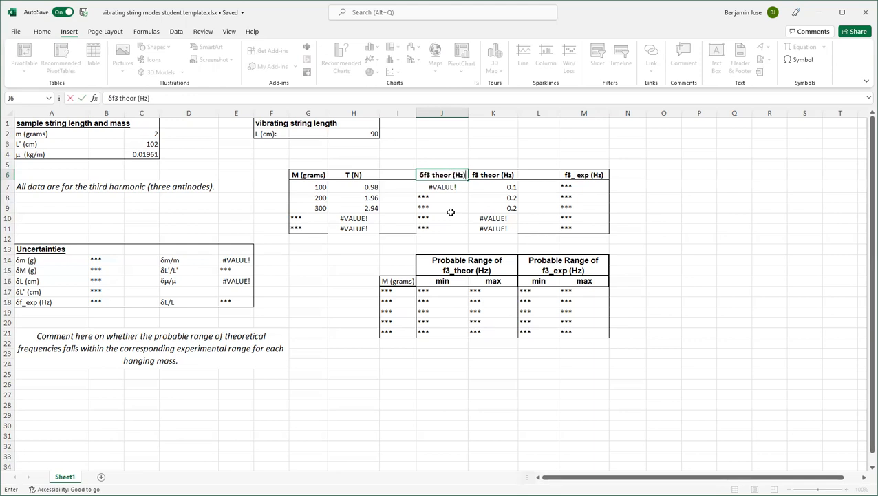
key(Return)
Multiply the square-root formula in J7 by the theoretical frequency K7, making it =K7*SQRT((1/2*$E$16)^2+.....)
click(205, 97)
drag(205, 97, 100, 100)
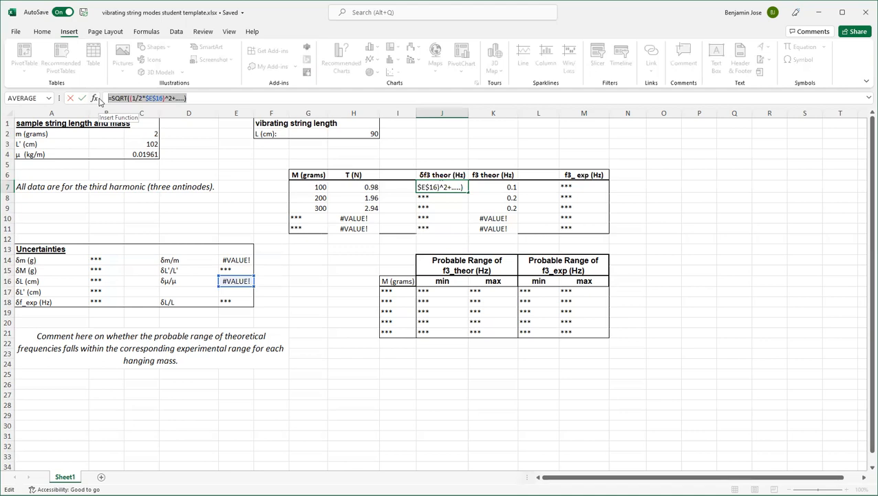
click(109, 98)
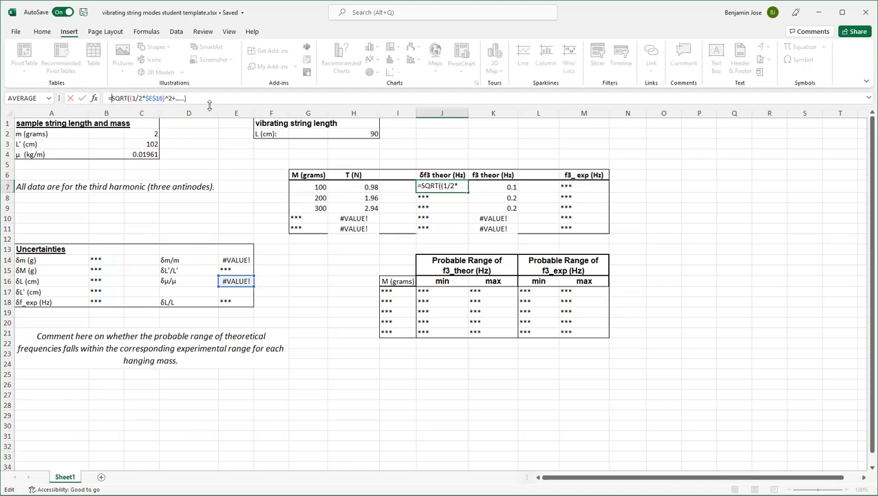
click(497, 186)
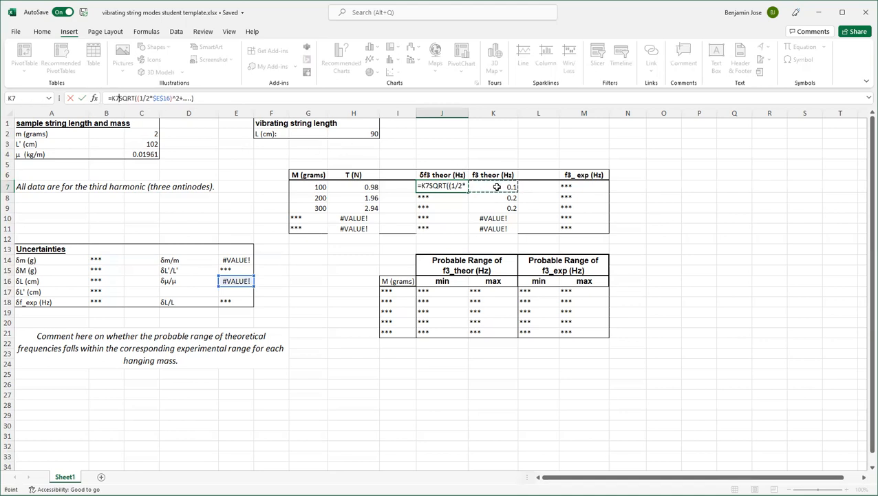
text(*)
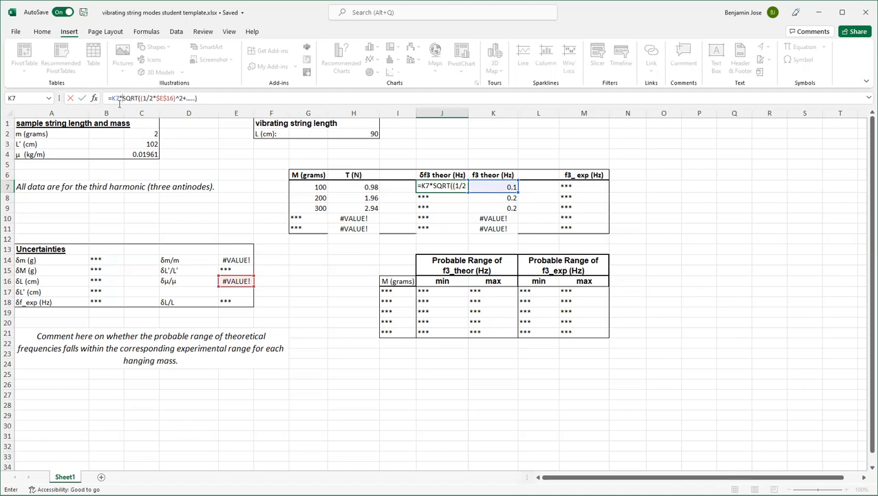
drag(121, 100, 198, 98)
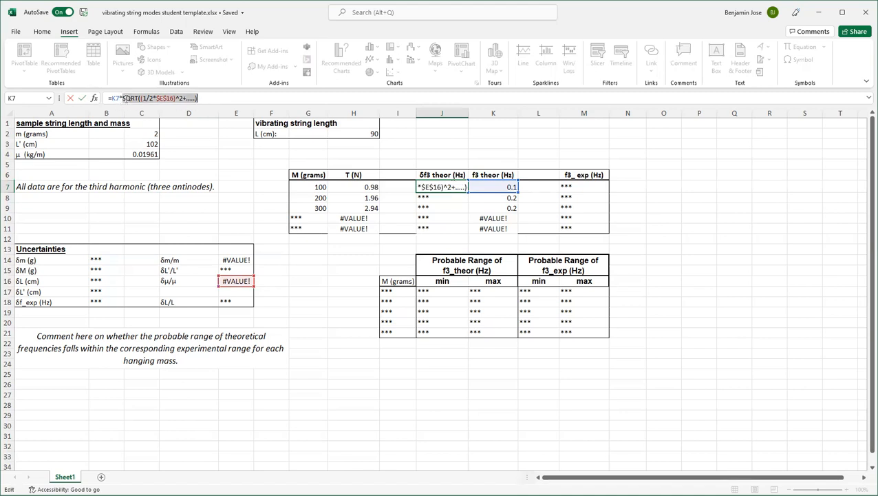
click(115, 99)
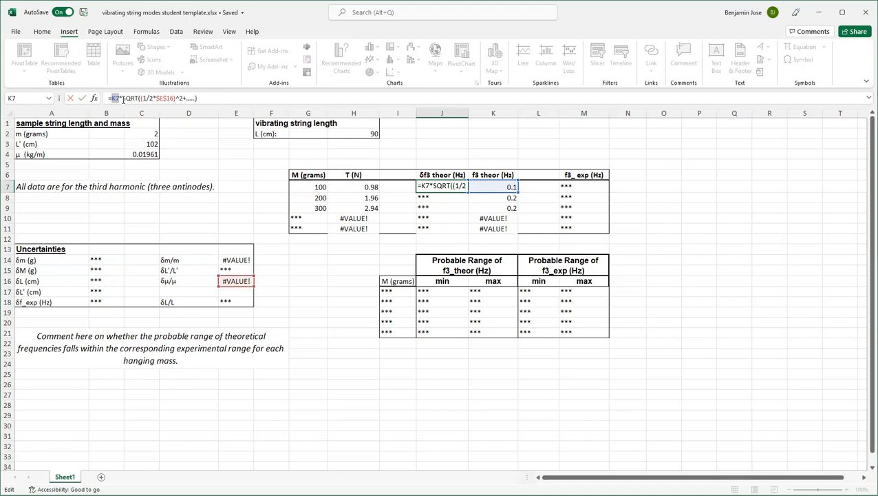
drag(122, 99, 207, 99)
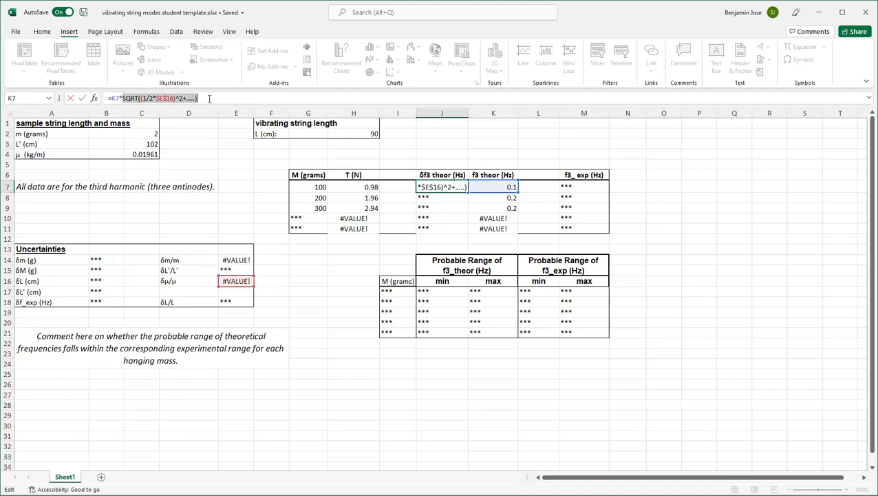
click(114, 98)
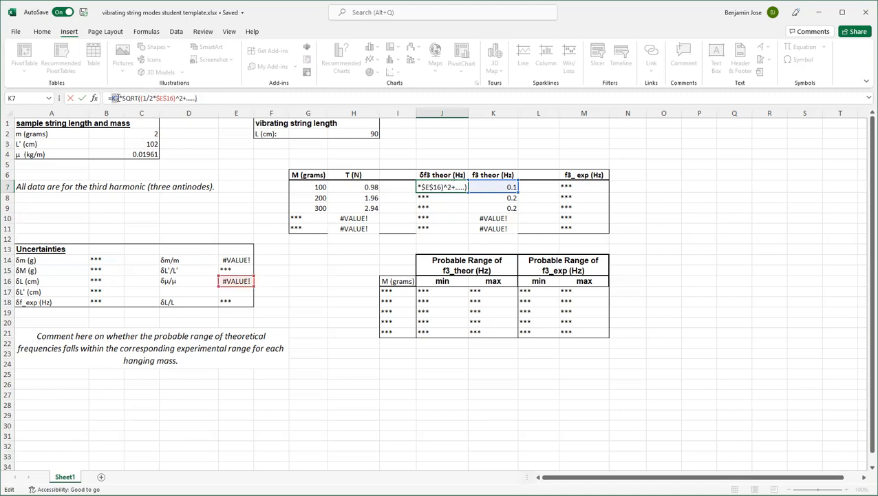
click(203, 97)
key(Return)
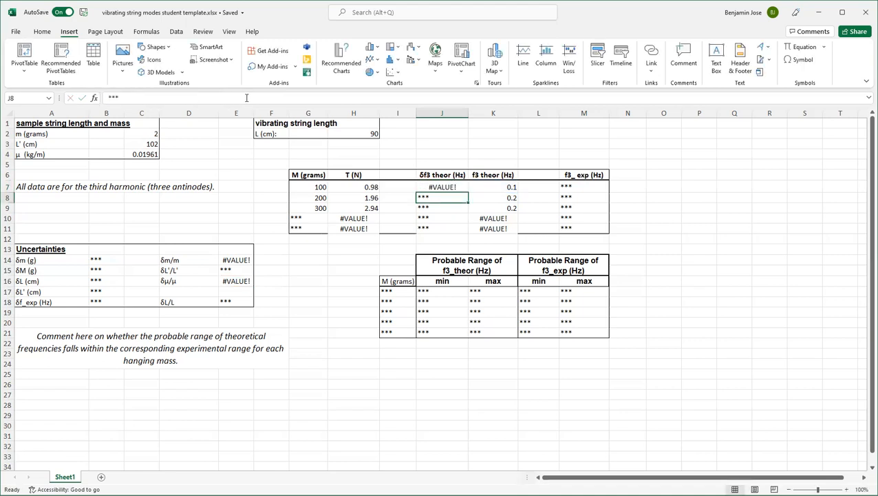
Review the uncertainty cells J7:J11 against the theoretical frequency cells K7:K11, row by row
click(448, 185)
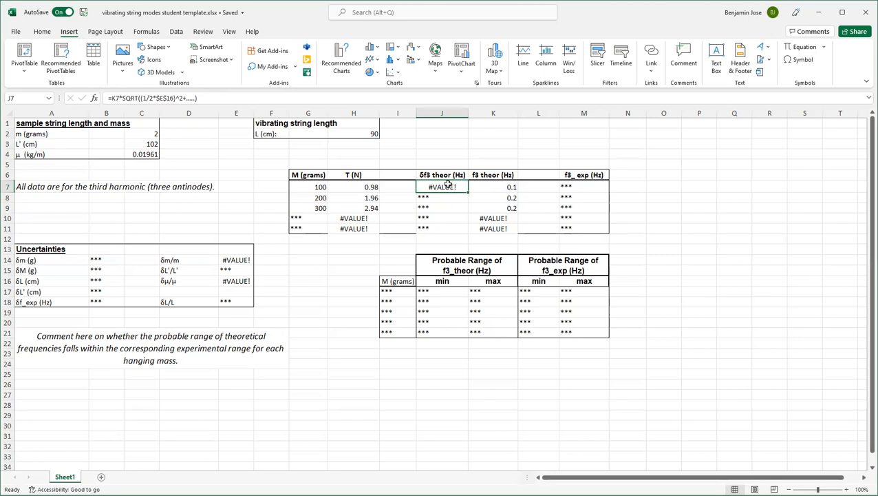
click(507, 187)
key(Down)
key(Down)
key(Down)
key(Down)
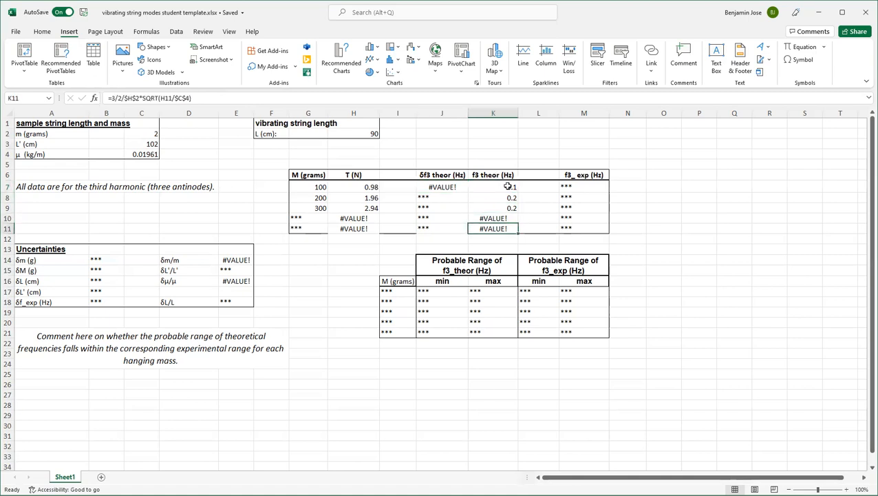
key(Left)
key(Up)
key(Up)
key(Up)
key(Up)
key(Down)
key(Down)
key(Down)
key(Down)
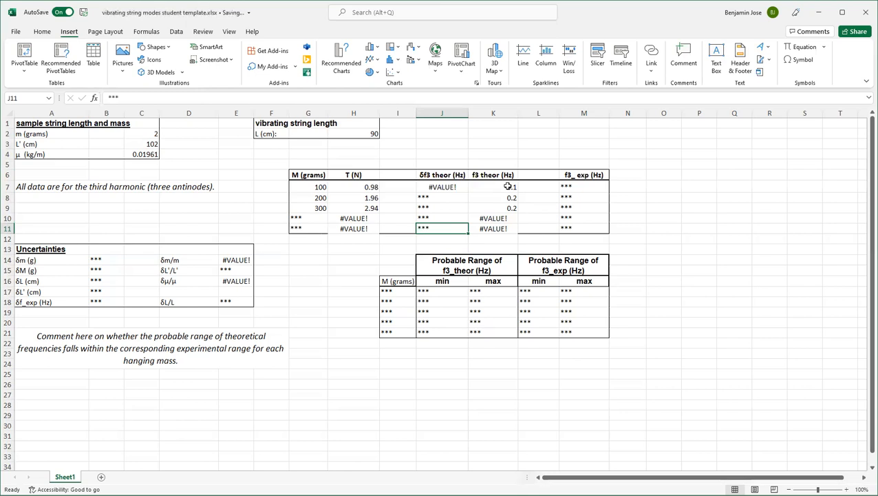
click(507, 187)
key(Down)
key(Down)
key(Down)
key(Down)
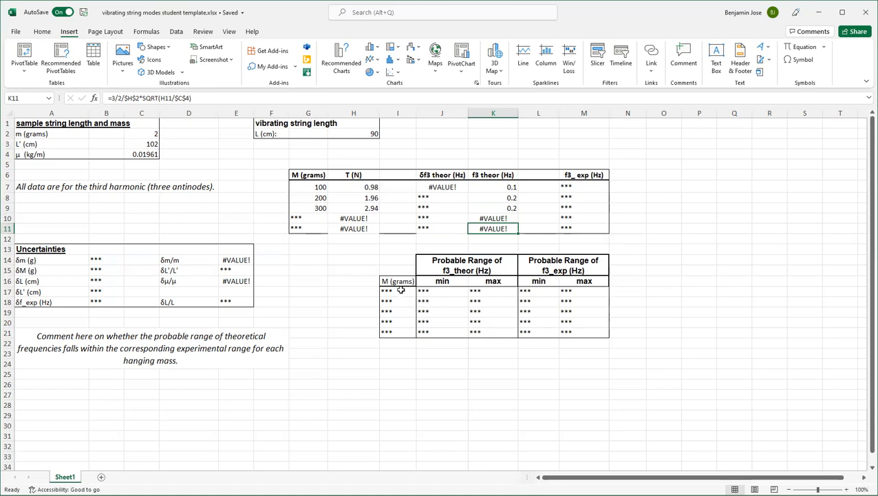
Copy the hanging masses from G7:G11 into the M (grams) column of the probable range table, I17:I21
click(318, 188)
drag(318, 188, 314, 228)
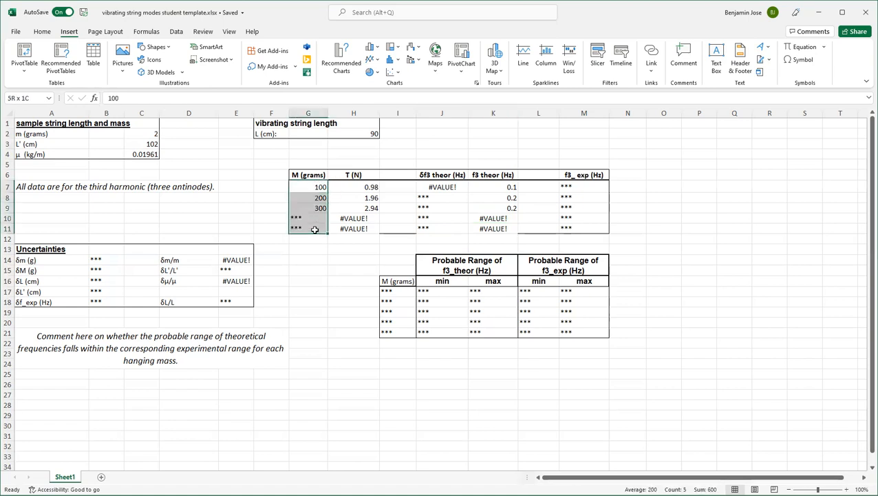
key(ctrl+c)
drag(390, 292, 391, 334)
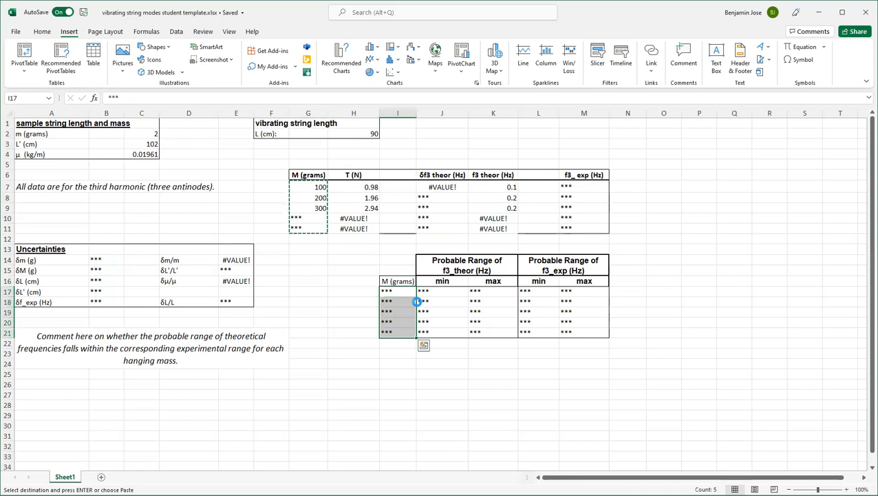
key(Return)
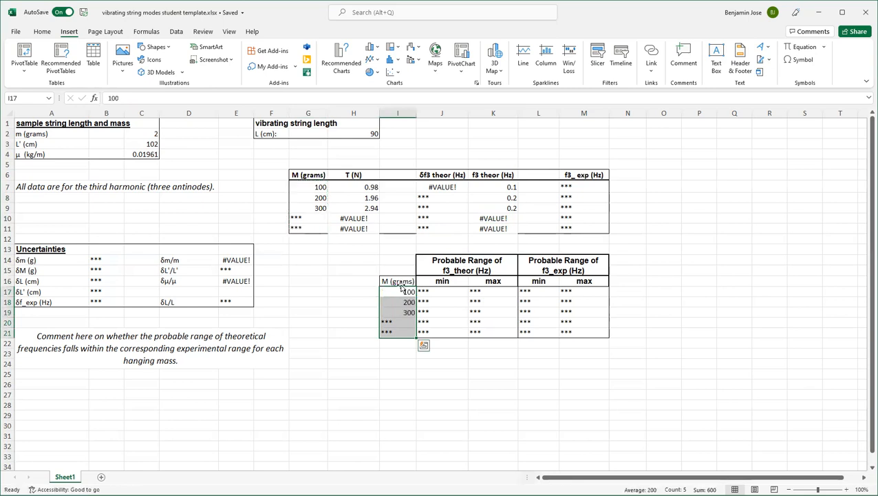
Enter the minimum theoretical frequency formula =K7-J7 in J17
click(439, 291)
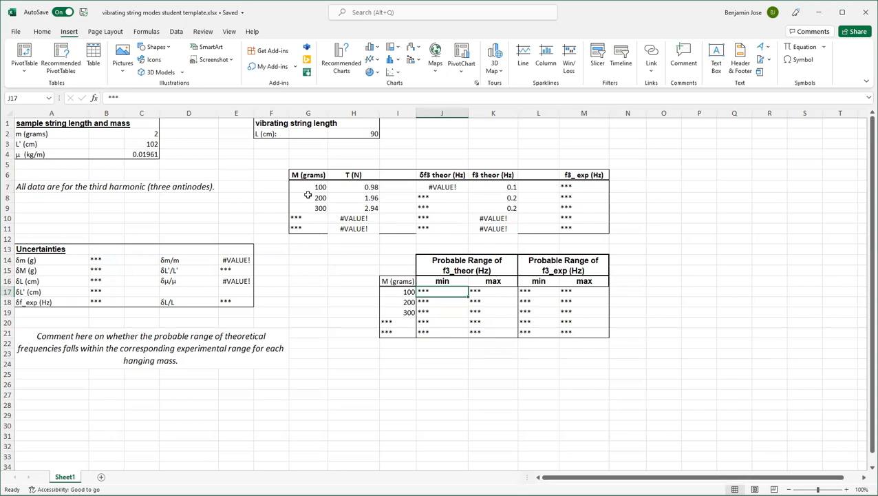
text(=)
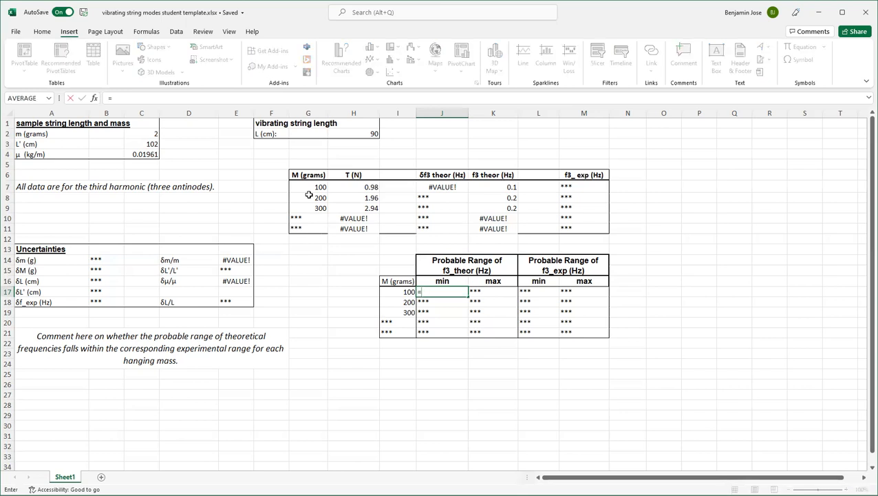
click(490, 187)
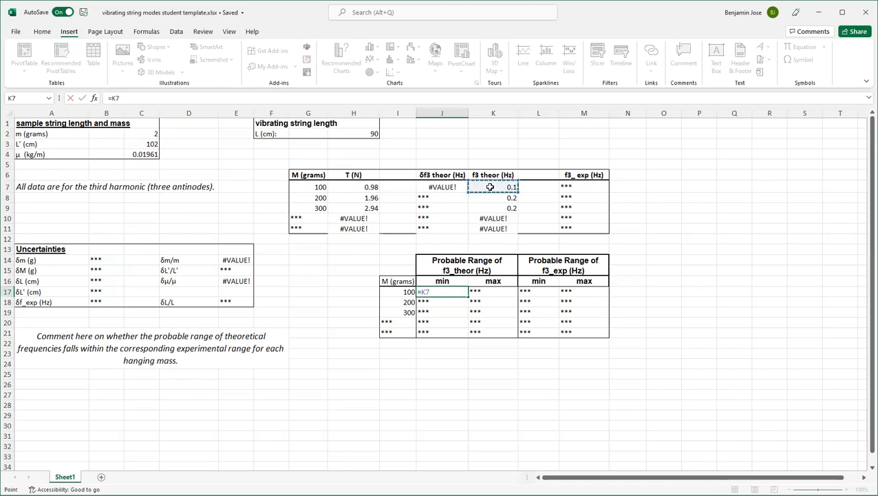
text(-)
click(449, 187)
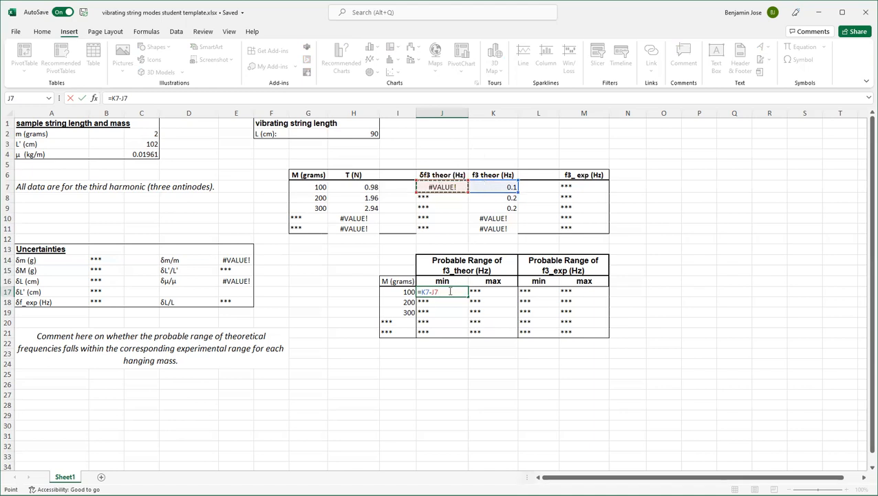
key(Return)
Enter the maximum theoretical frequency formula =K7+J7 in K17 and fill it down through K21
click(510, 290)
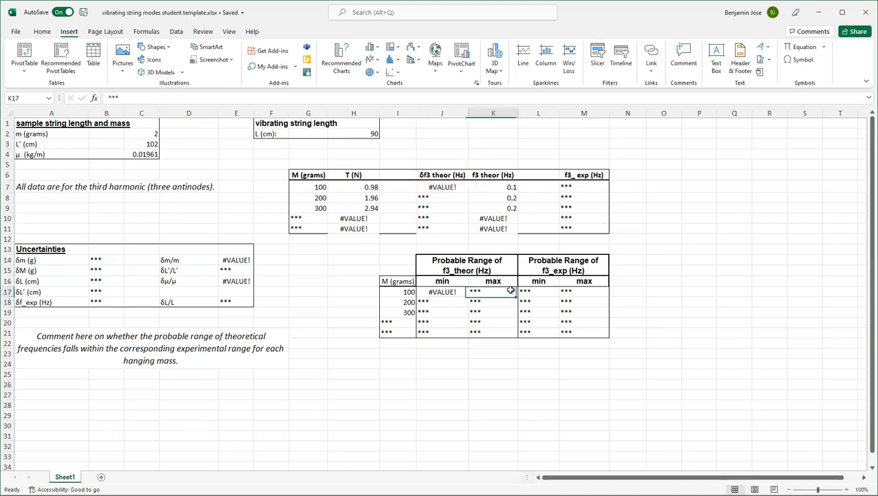
text(=)
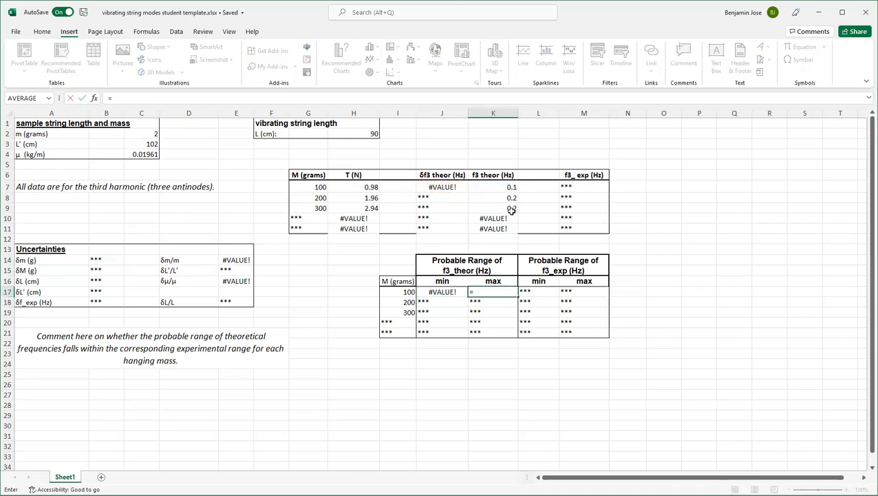
click(504, 183)
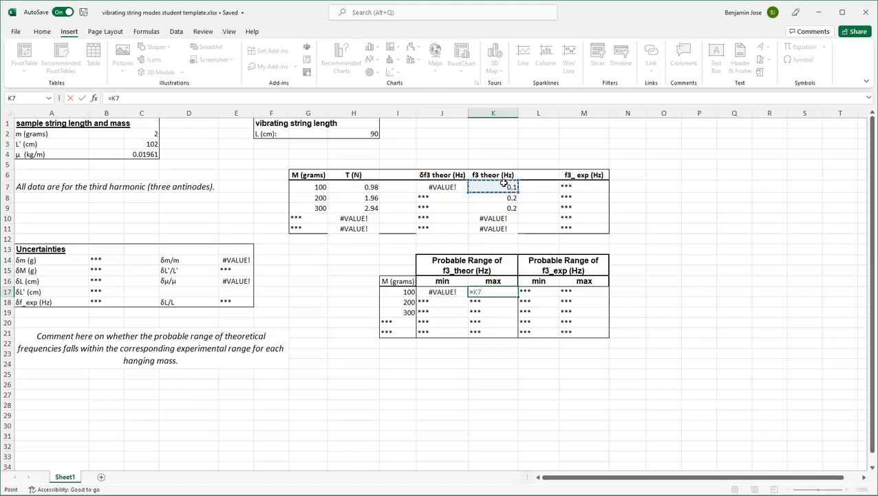
text(+)
click(453, 190)
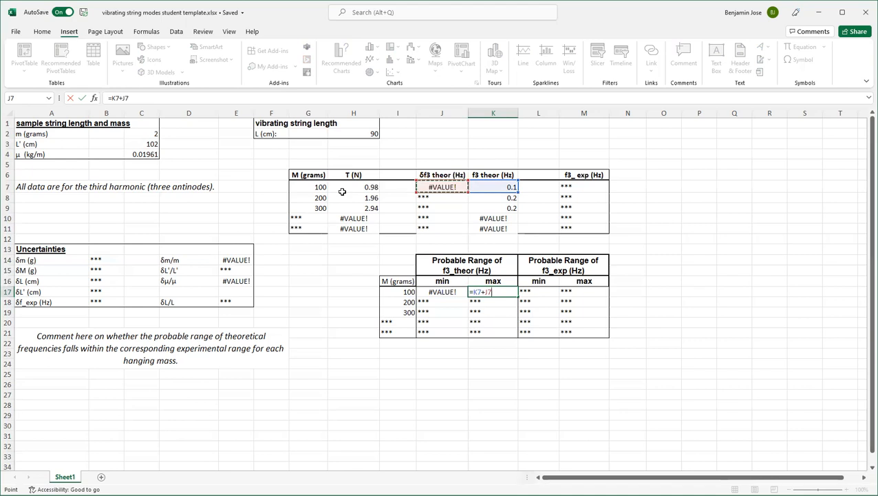
key(ctrl+Return)
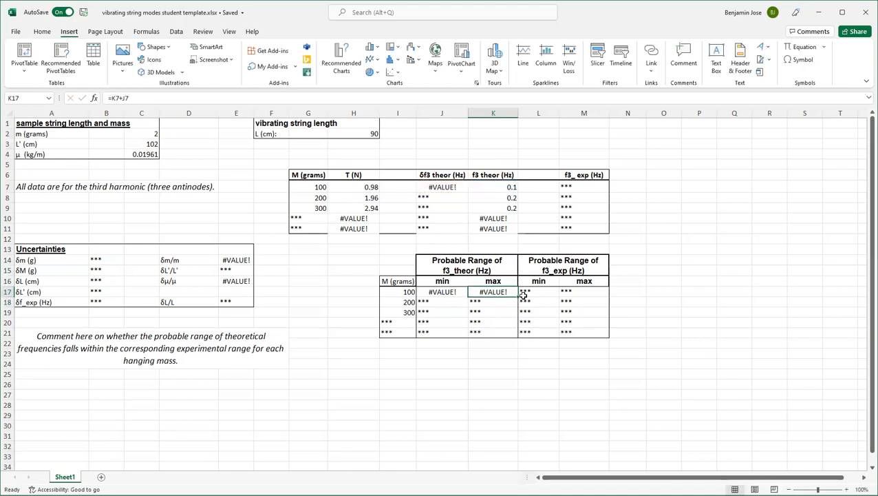
double_click(519, 296)
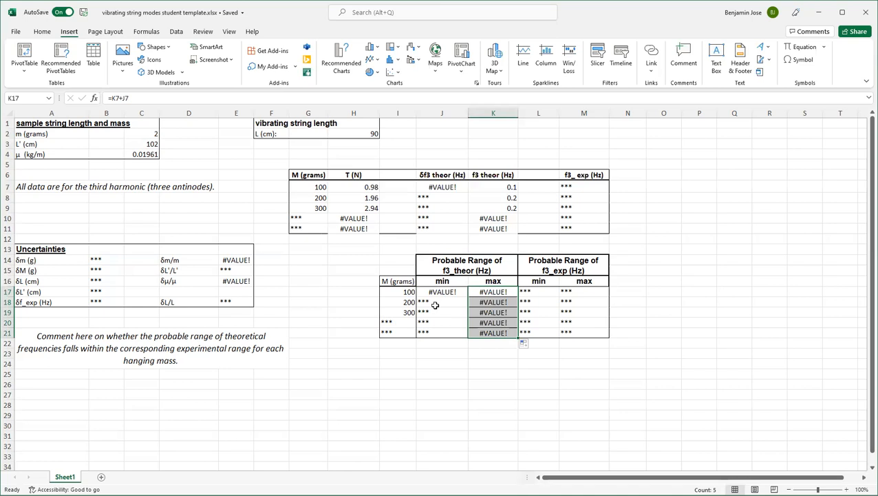
click(446, 374)
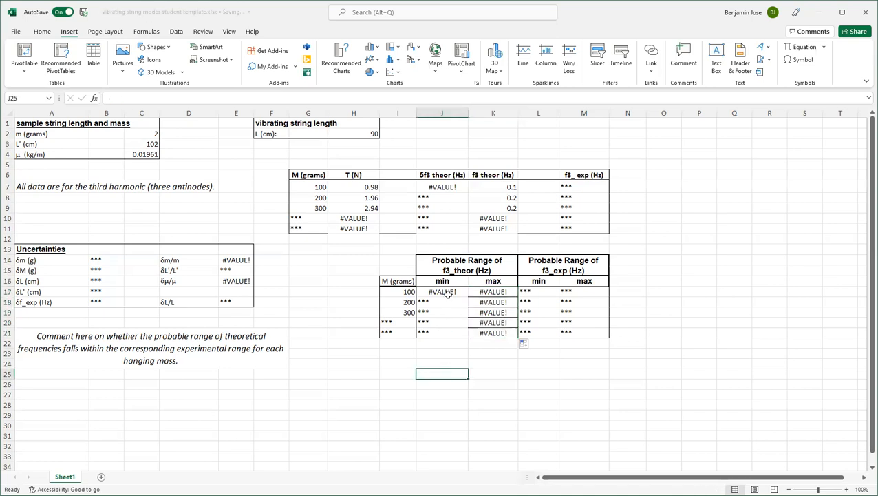
drag(443, 291, 486, 289)
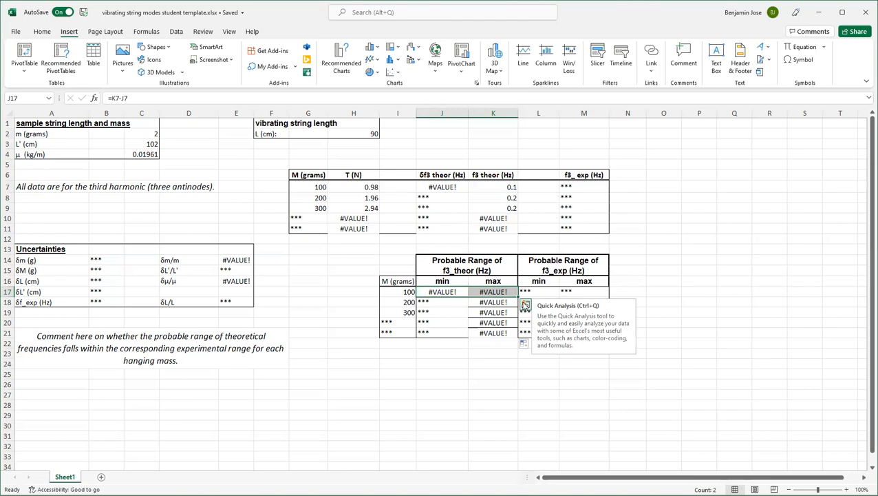
click(652, 274)
Enter the minimum experimental frequency formula =M7-$B$18 in L17, with an absolute reference to the δf_exp uncertainty
click(542, 289)
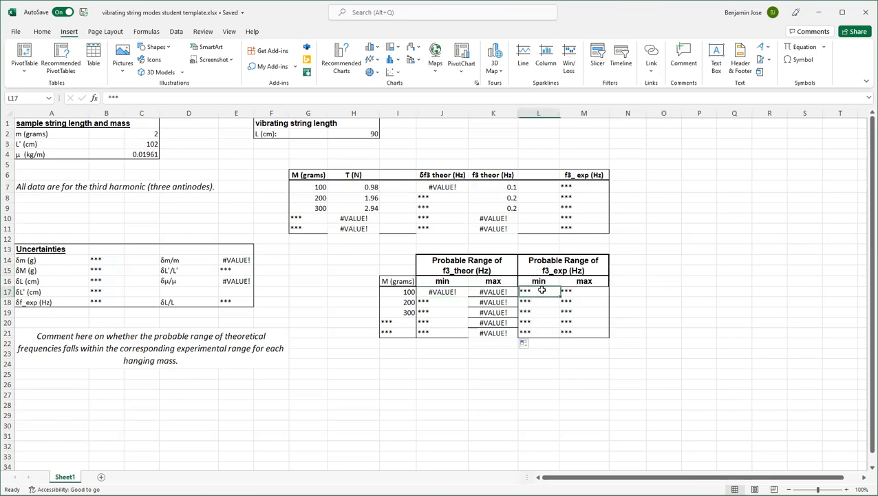
text(=)
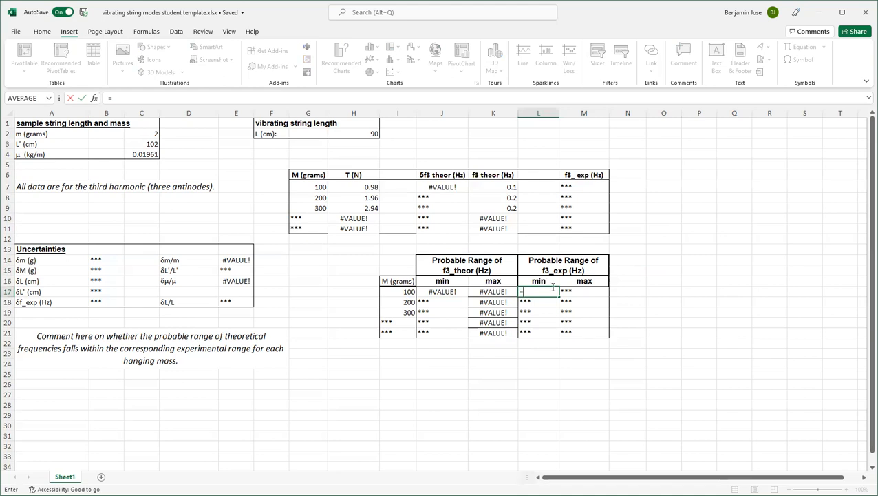
click(568, 186)
text(-)
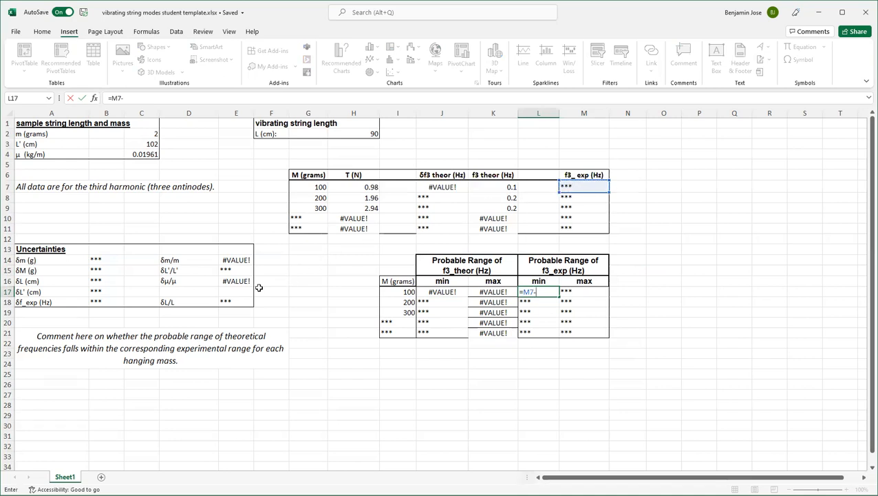
click(98, 301)
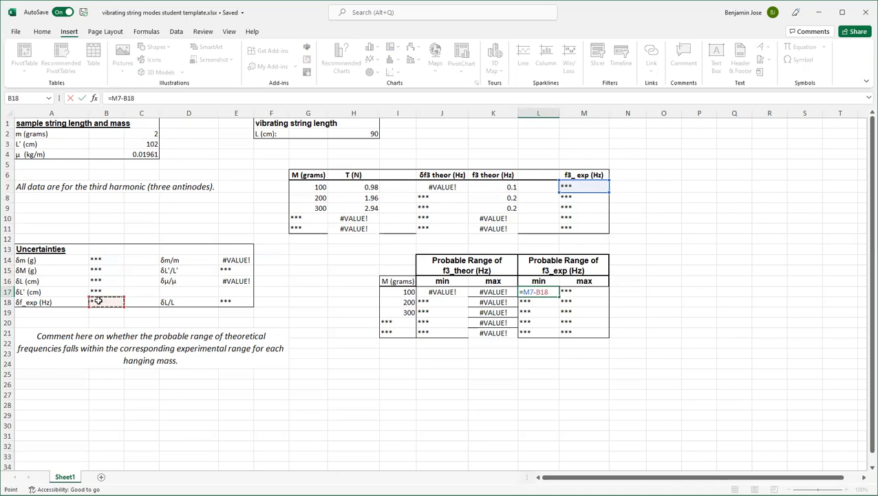
key(F4)
key(Return)
Enter the maximum experimental frequency formula =M7+$E$18 in M17 and fill it down through M21
click(601, 295)
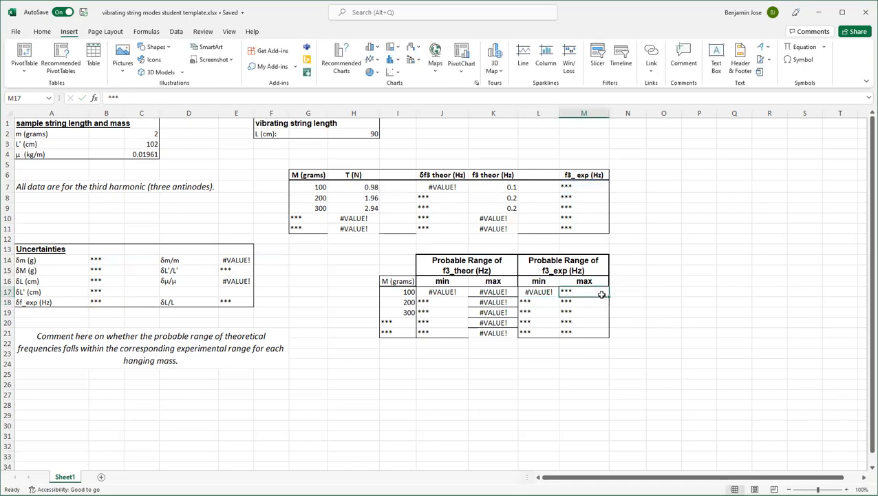
text(=)
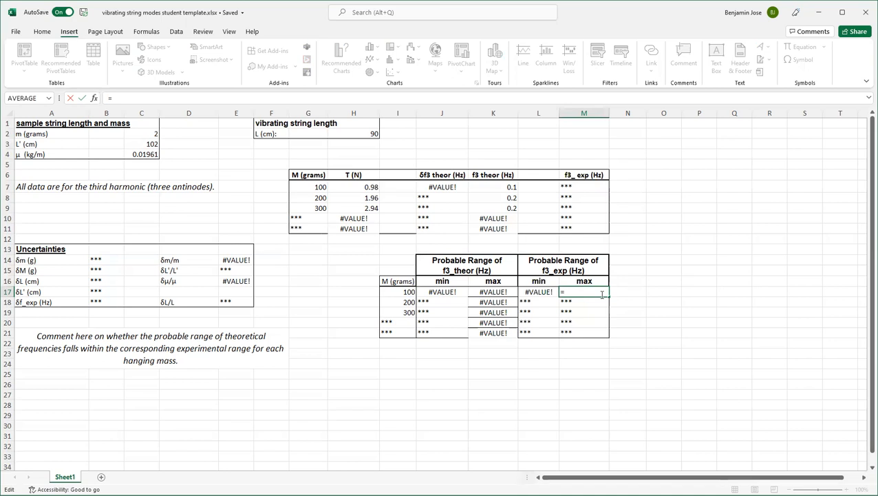
click(596, 186)
text(+)
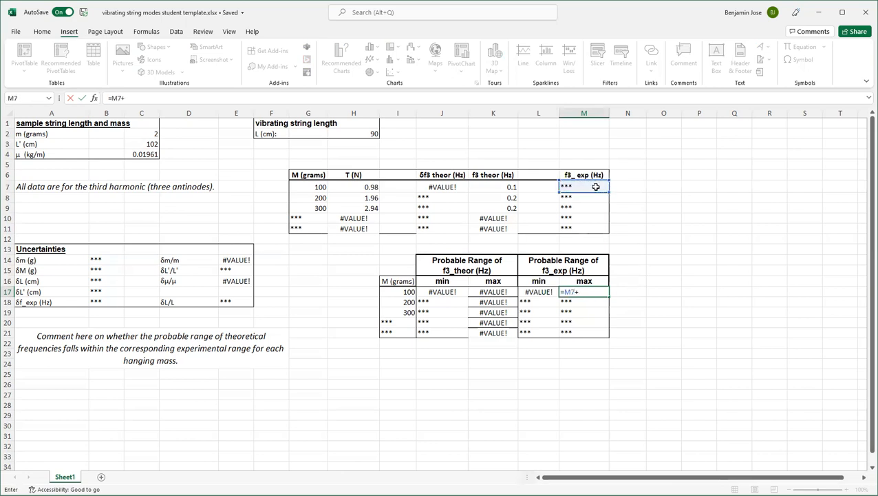
click(248, 302)
click(249, 303)
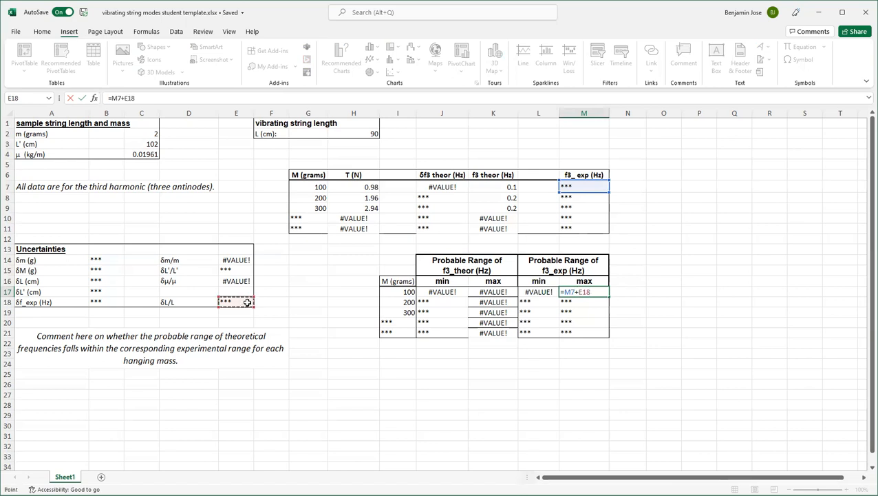
key(Return)
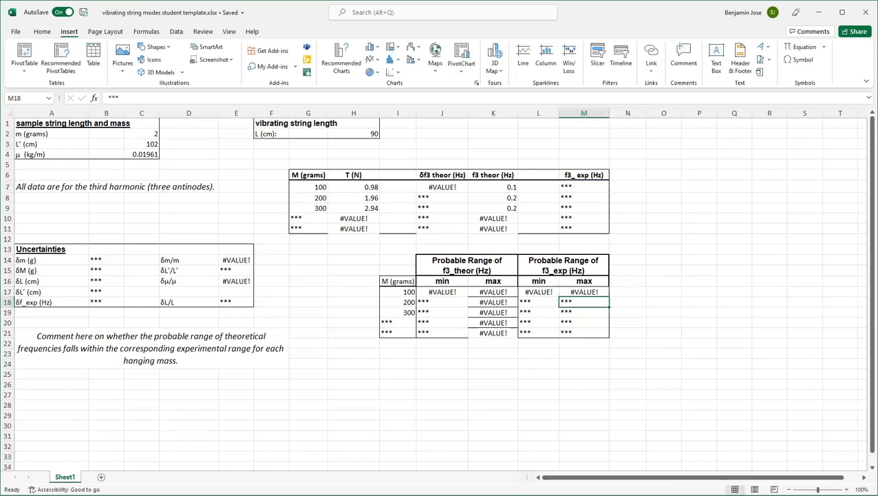
click(587, 292)
double_click(608, 297)
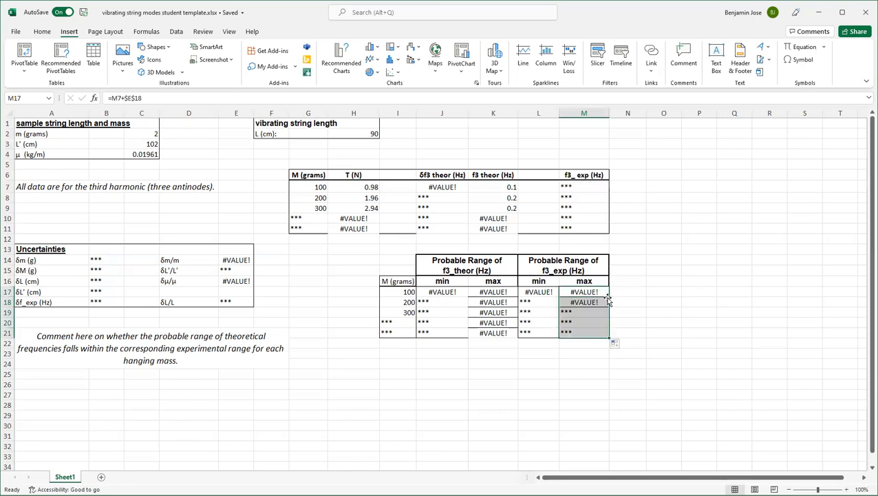
click(698, 299)
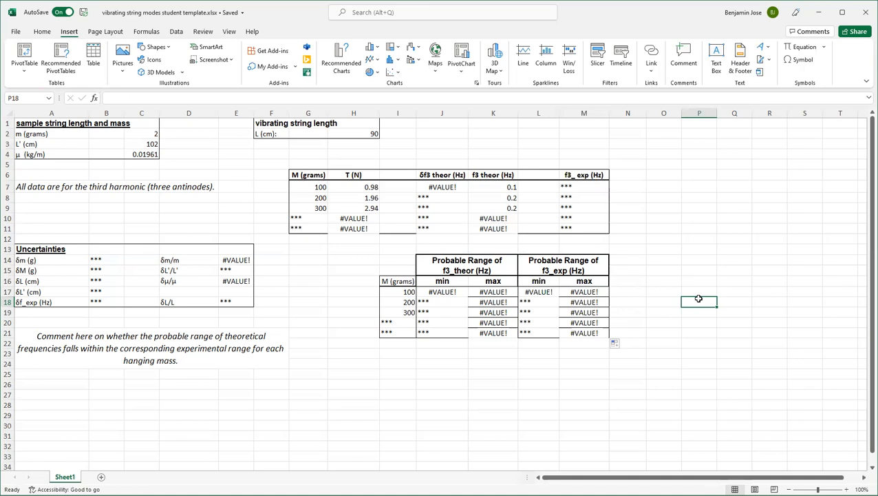
Review the comment prompt in A21 and compare the theoretical range J17:K17 with the experimental range L17:M17
click(54, 336)
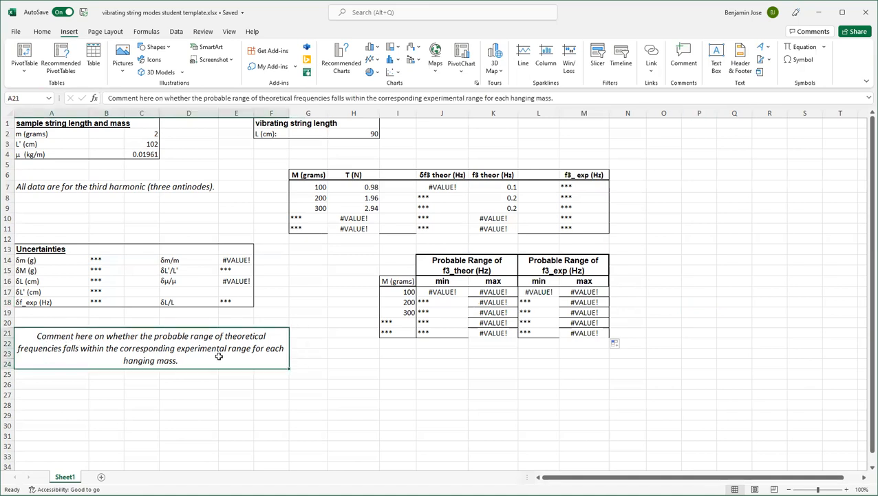
drag(444, 292, 487, 294)
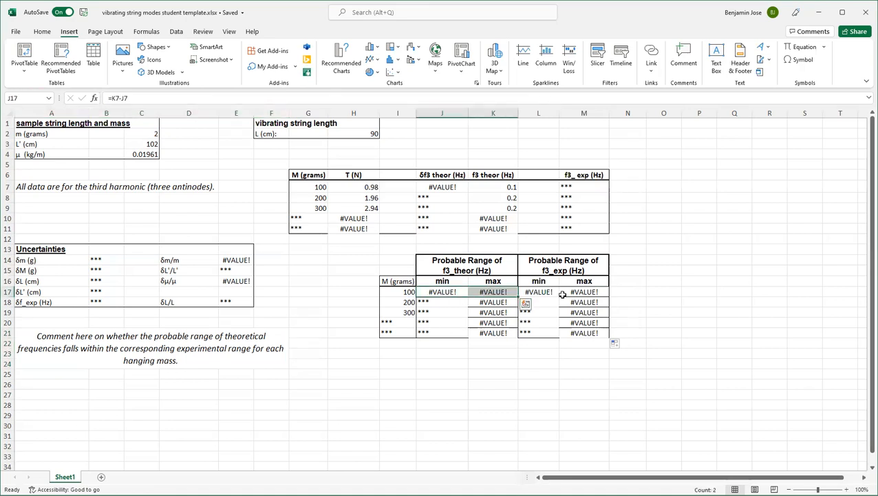
click(544, 291)
drag(544, 291, 578, 292)
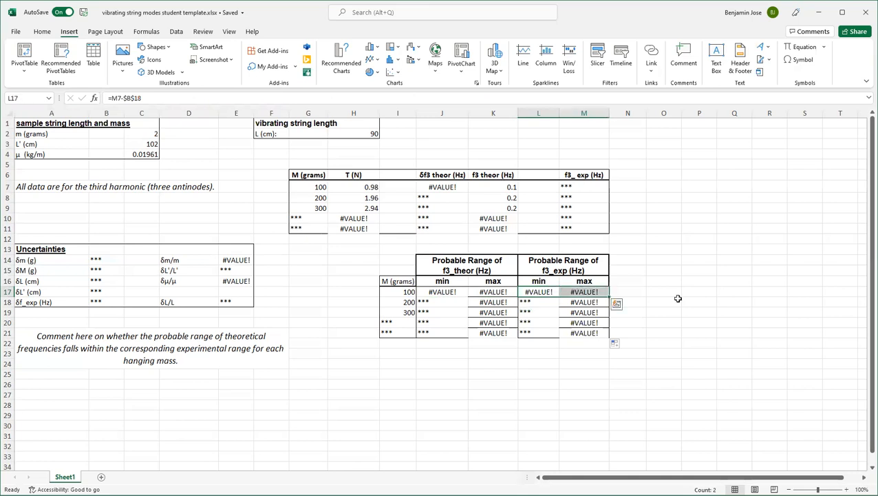
click(678, 299)
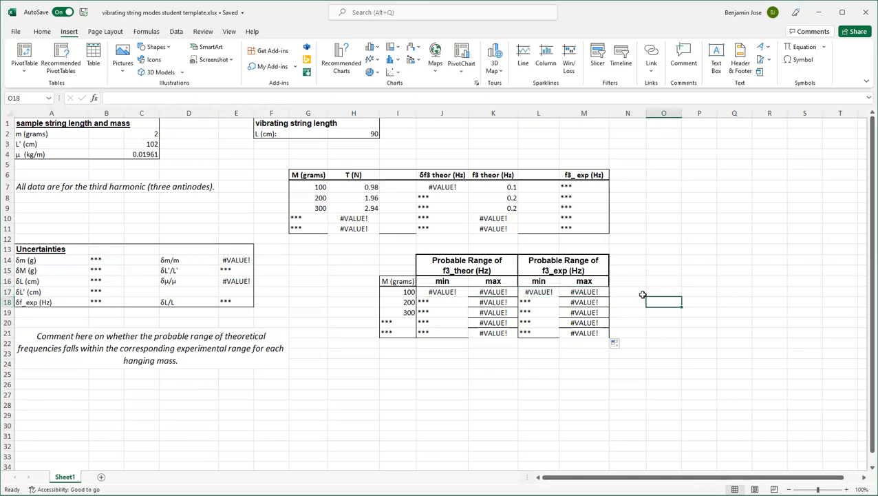
drag(454, 291, 498, 296)
drag(538, 292, 584, 289)
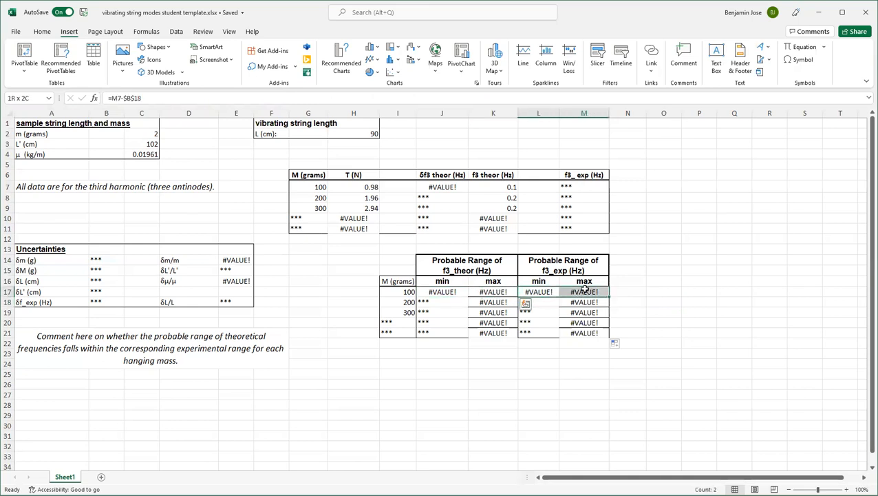
drag(442, 291, 484, 289)
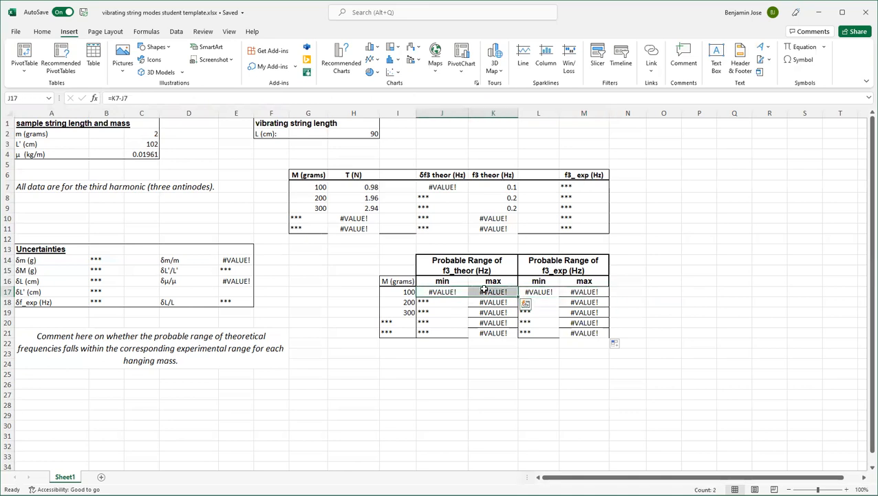
drag(539, 292, 574, 293)
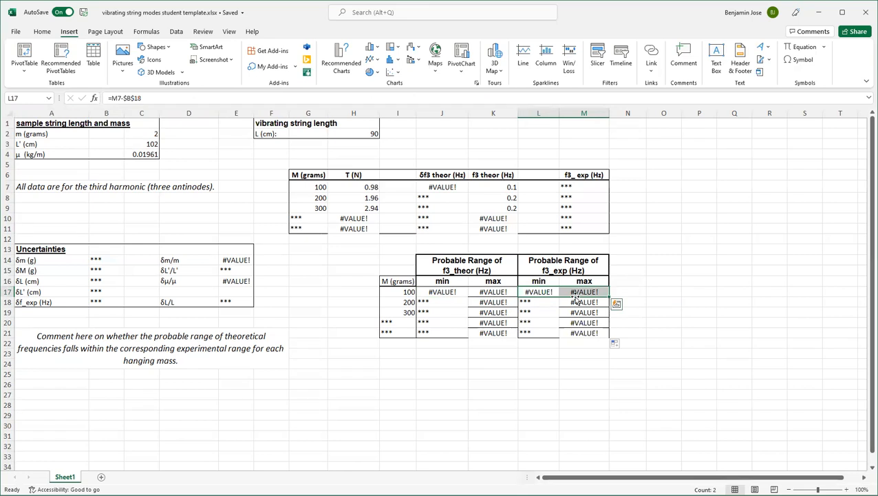
drag(546, 287, 569, 288)
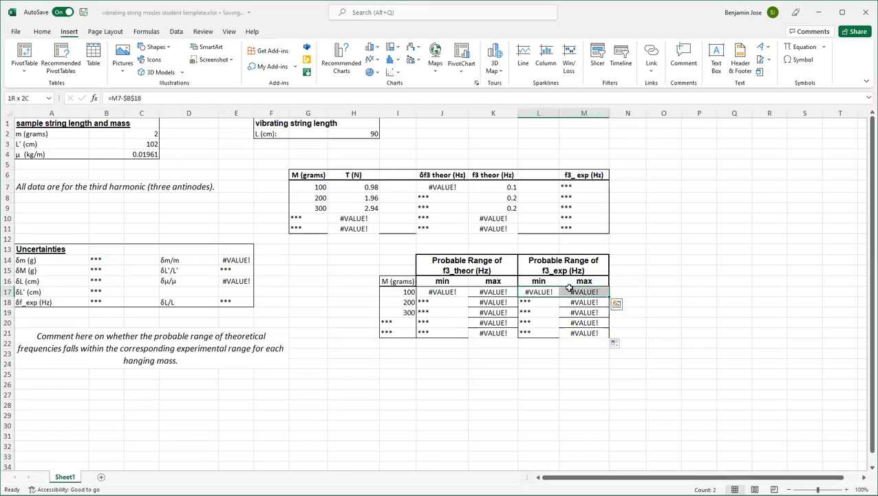
drag(437, 292, 481, 291)
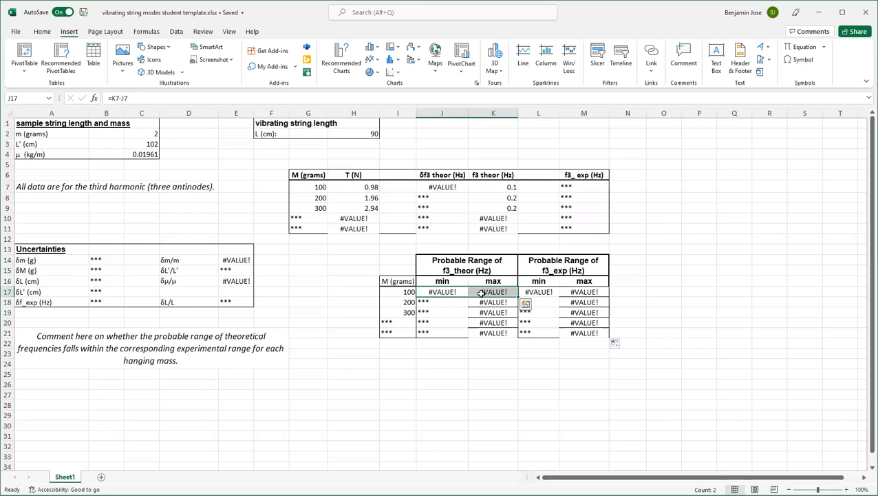
Examine whether the theoretical frequency range J17:K17 lies within or overlaps the experimental range L17:M17 for the 100-gram mass
drag(544, 292, 574, 292)
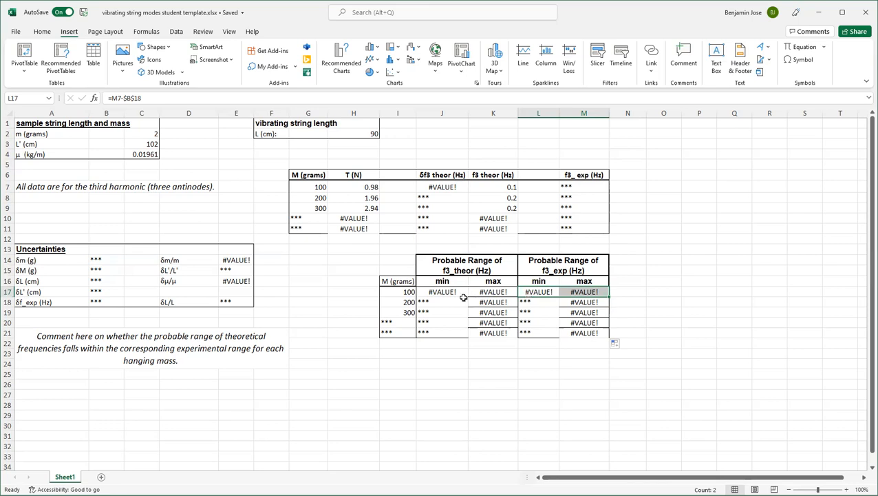
drag(443, 291, 478, 292)
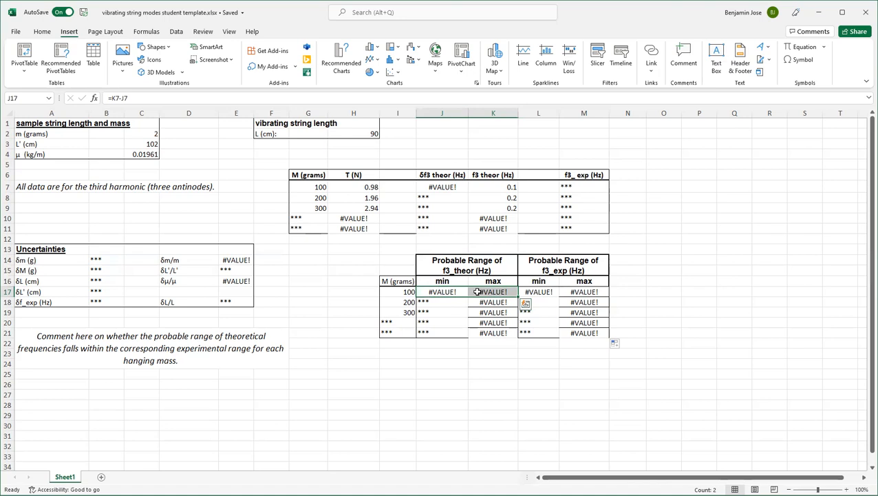
drag(527, 292, 599, 293)
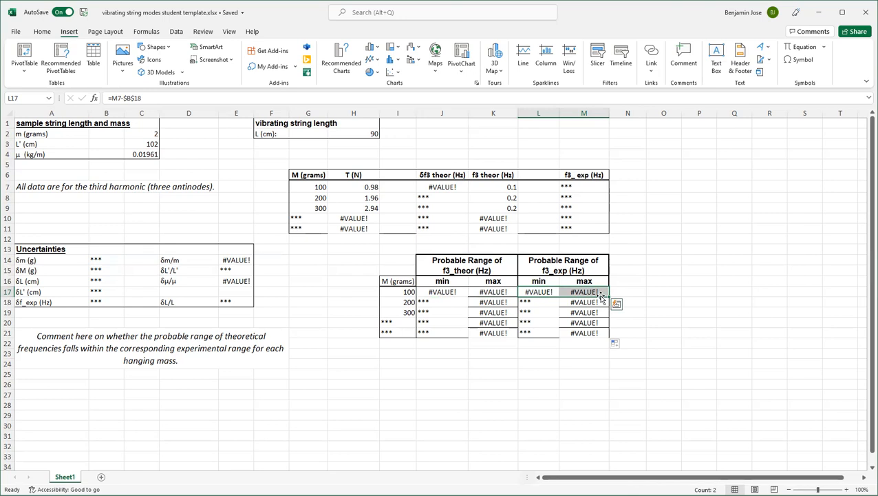
drag(487, 292, 458, 292)
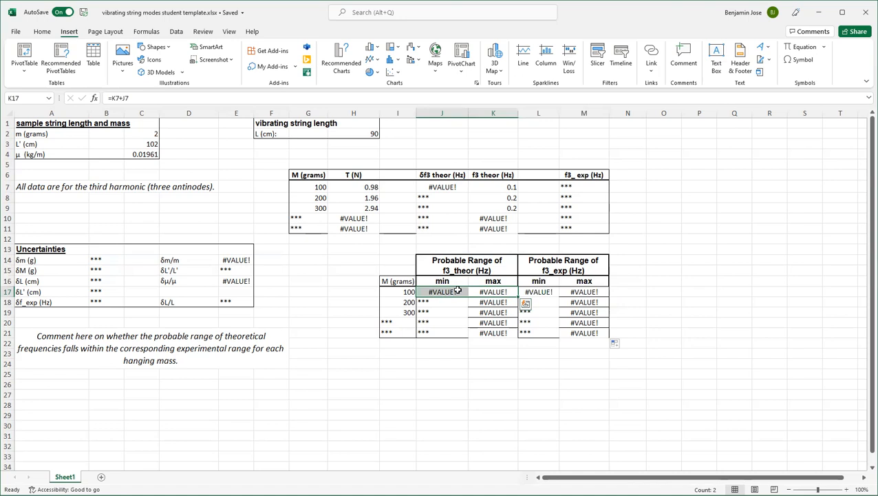
drag(458, 292, 475, 291)
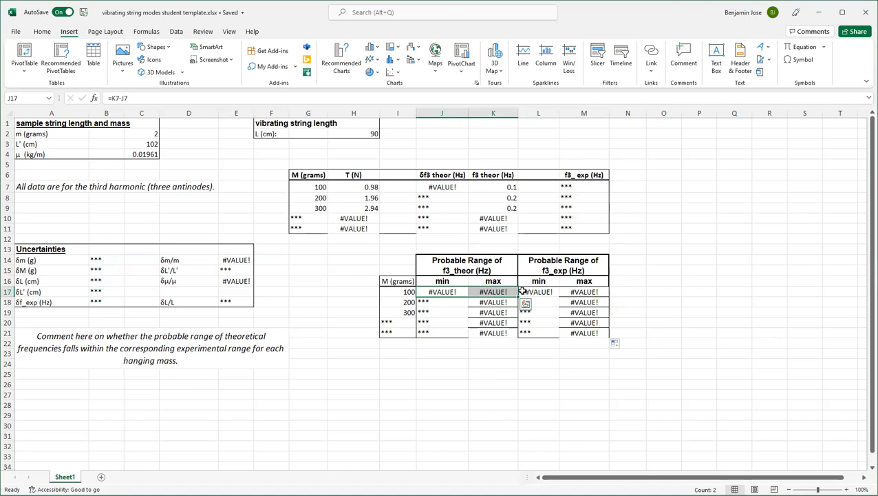
drag(527, 292, 570, 293)
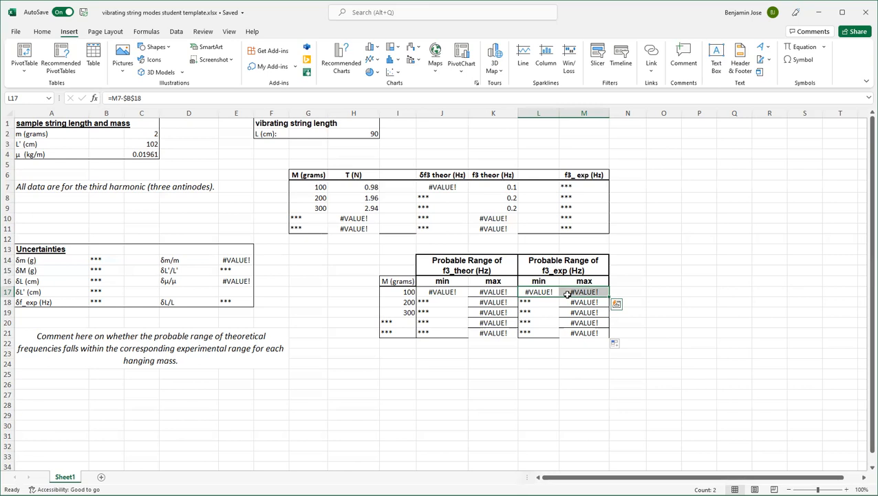
Show the commands for adjusting displayed decimal places and select the last experimental frequency cell, M11
click(667, 271)
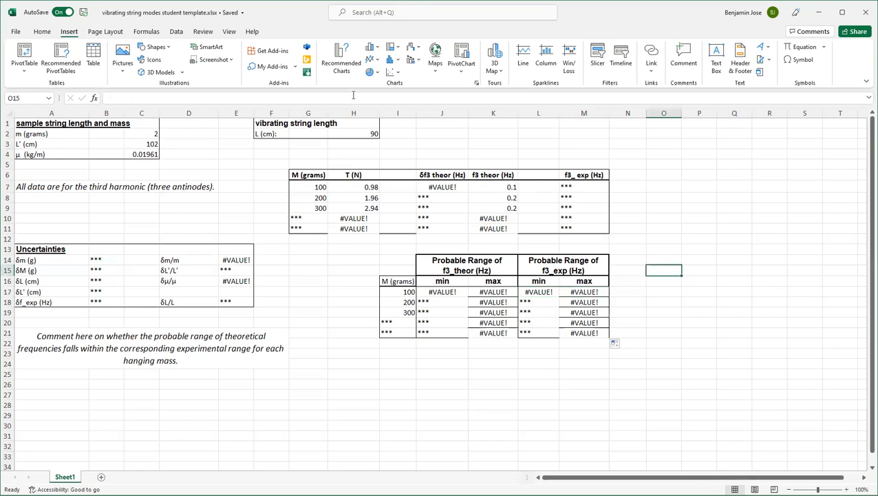
click(42, 32)
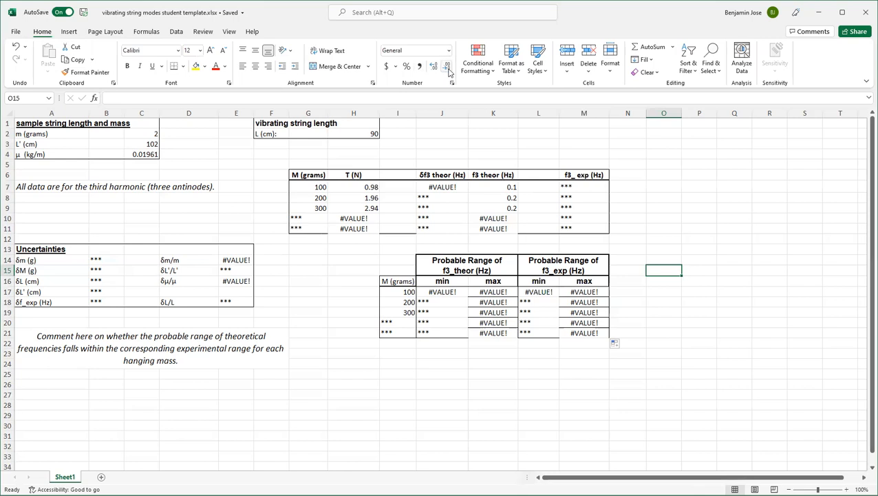
click(572, 227)
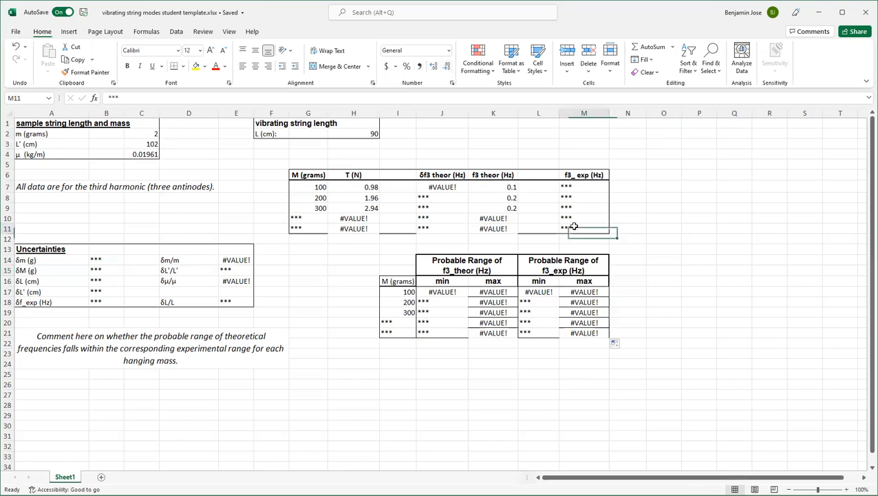